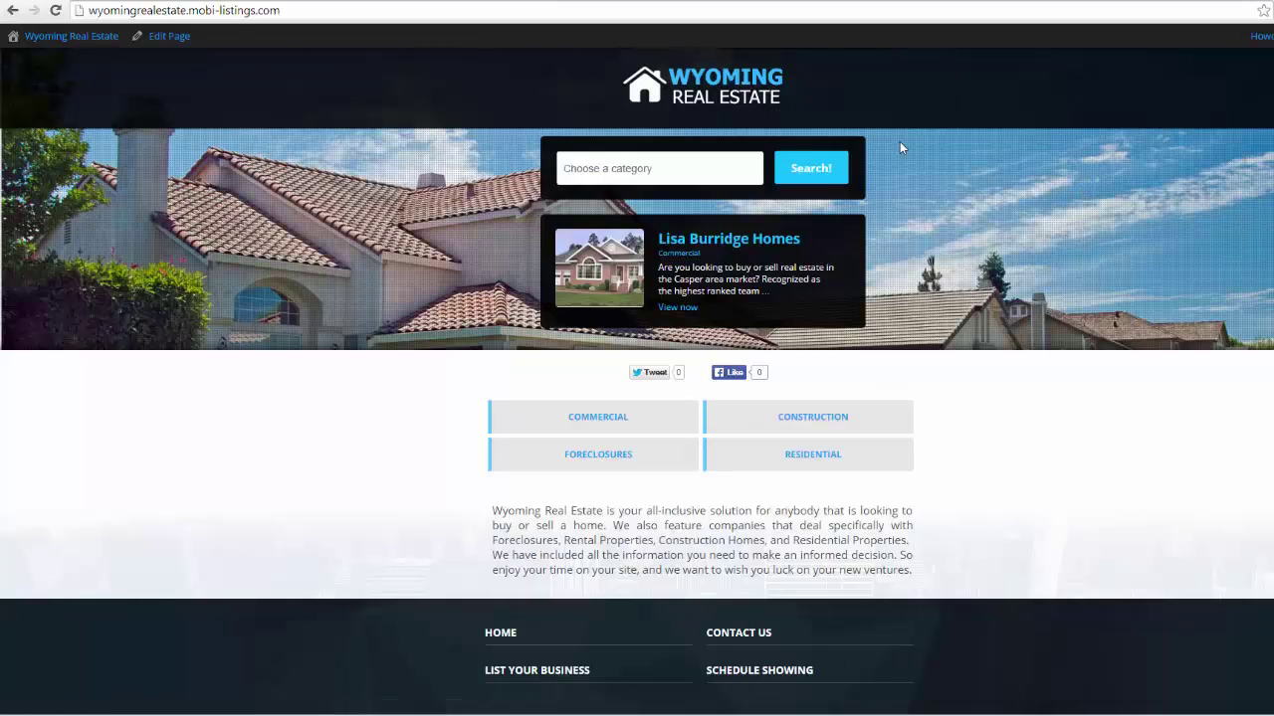
Go to the admin dashboard through the Wyoming Real Estate link in the admin bar
left_click(91, 43)
Open the Lisa Burridge Homes listing for editing from All Listings
left_click(109, 3)
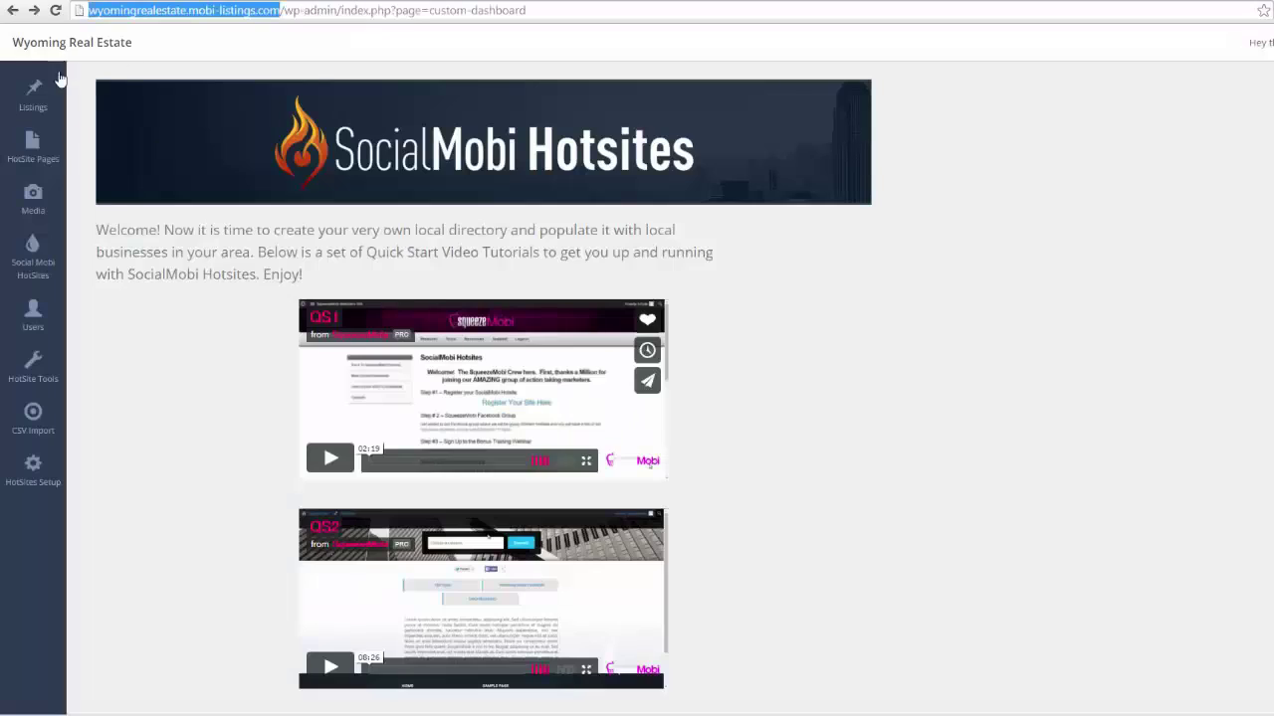
mouse_move(45, 99)
left_click(102, 89)
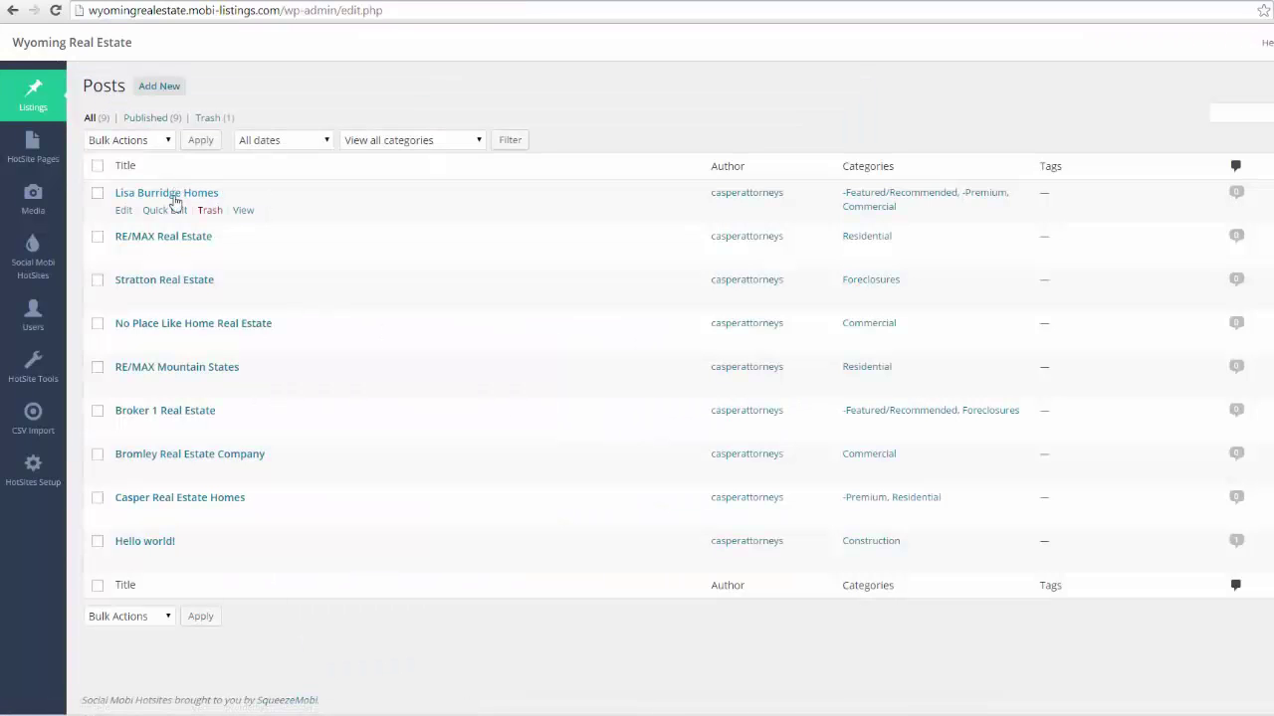
mouse_move(155, 430)
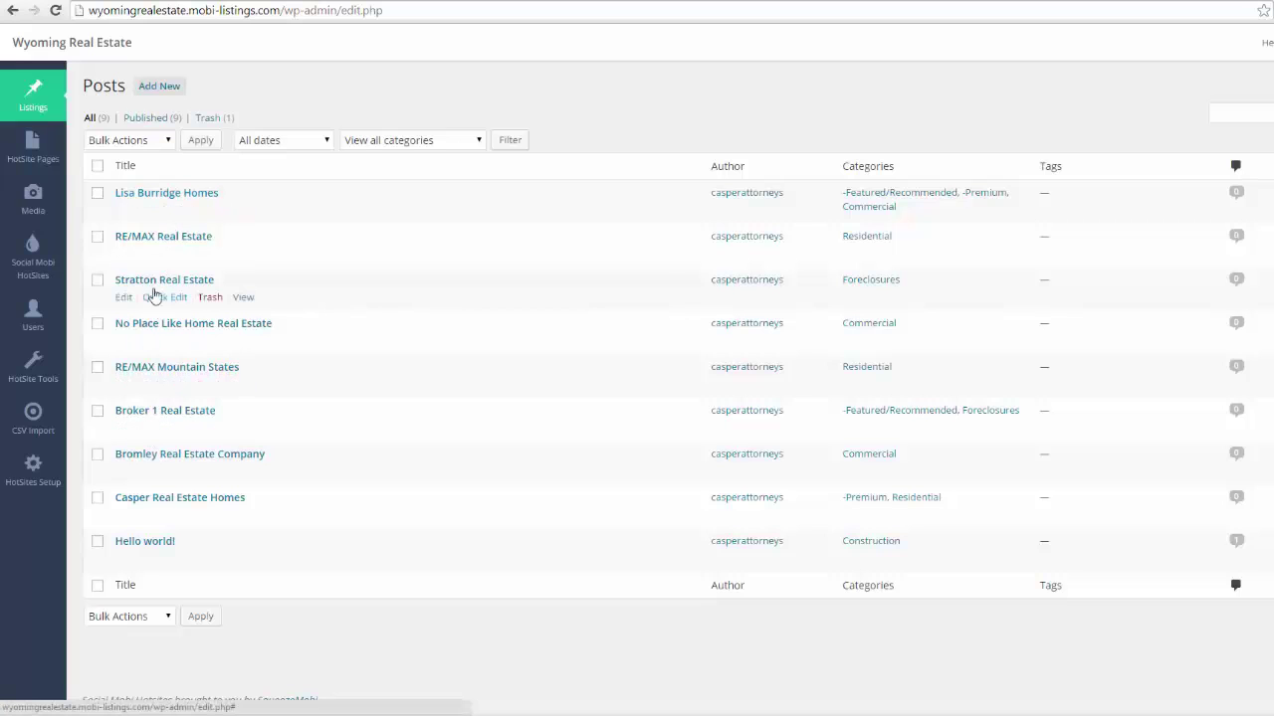
mouse_move(137, 219)
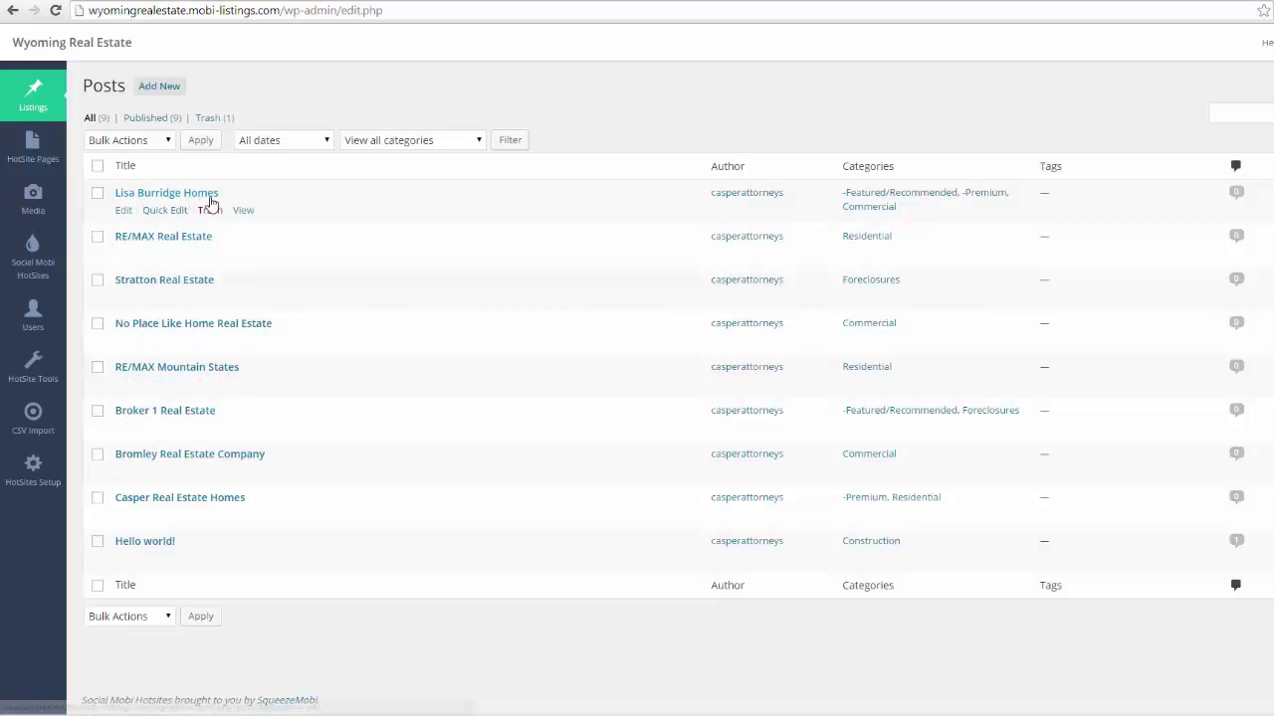
left_click(122, 210)
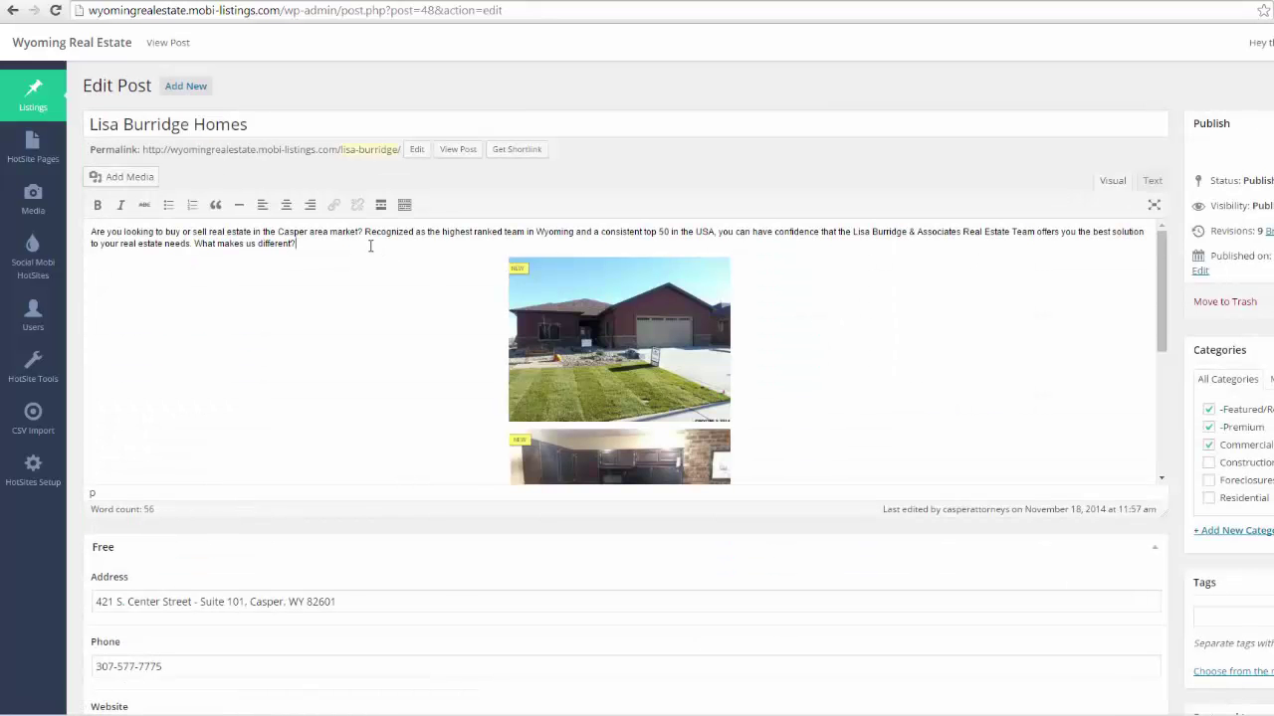
Select the listing's first paragraph, then return to the live front page
triple_click(277, 245)
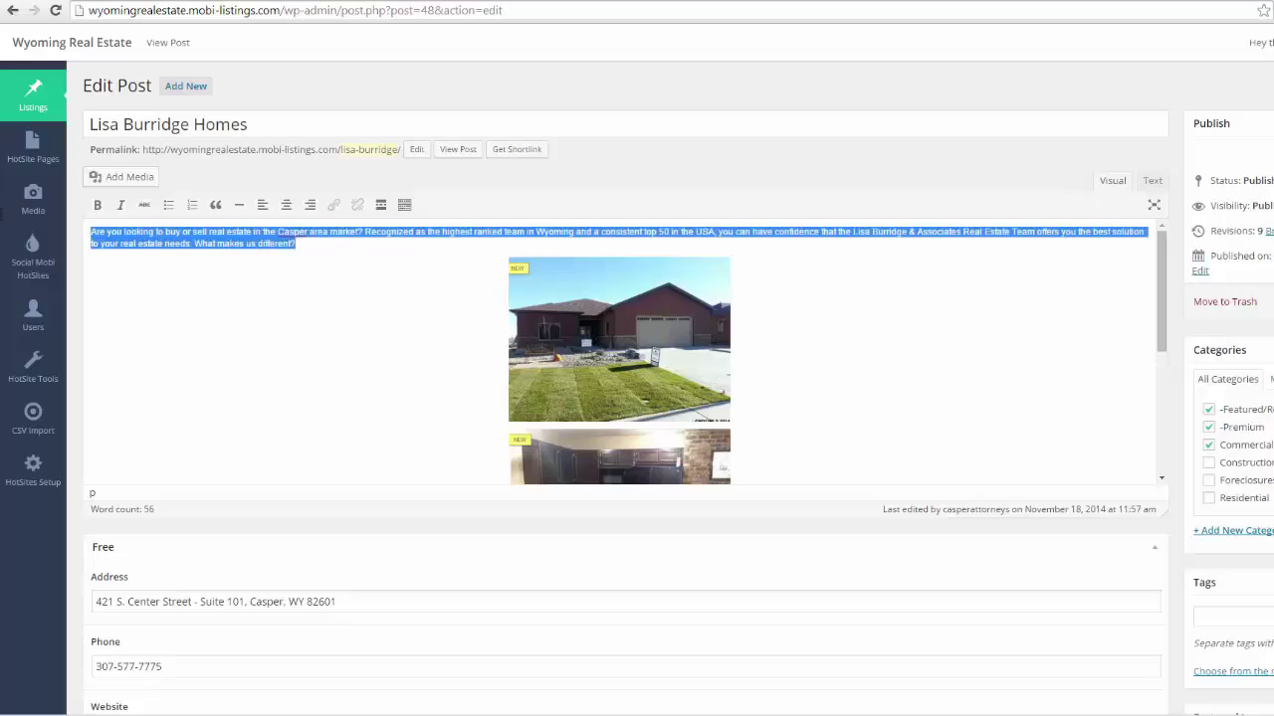
left_click(793, 306)
left_click_drag(1154, 254, 1131, 239)
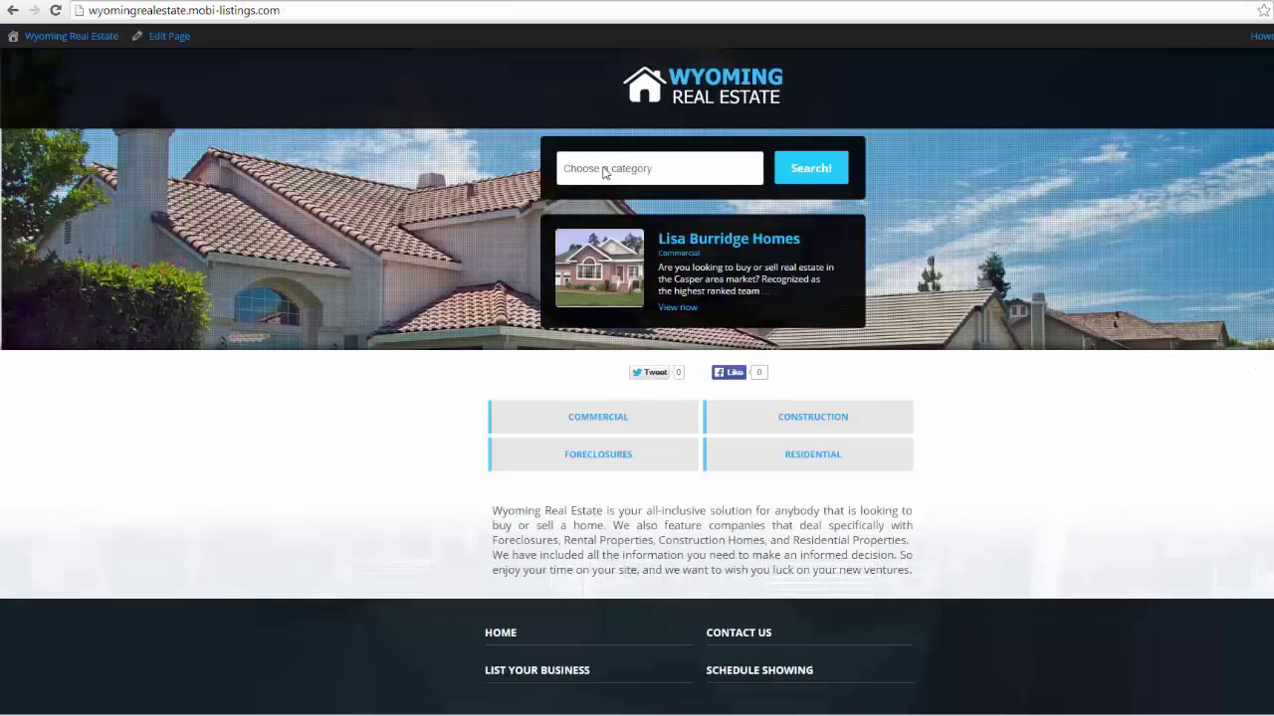
Highlight the listing's street address, phone number and website fields in the editor
right_click(696, 240)
key("Escape")
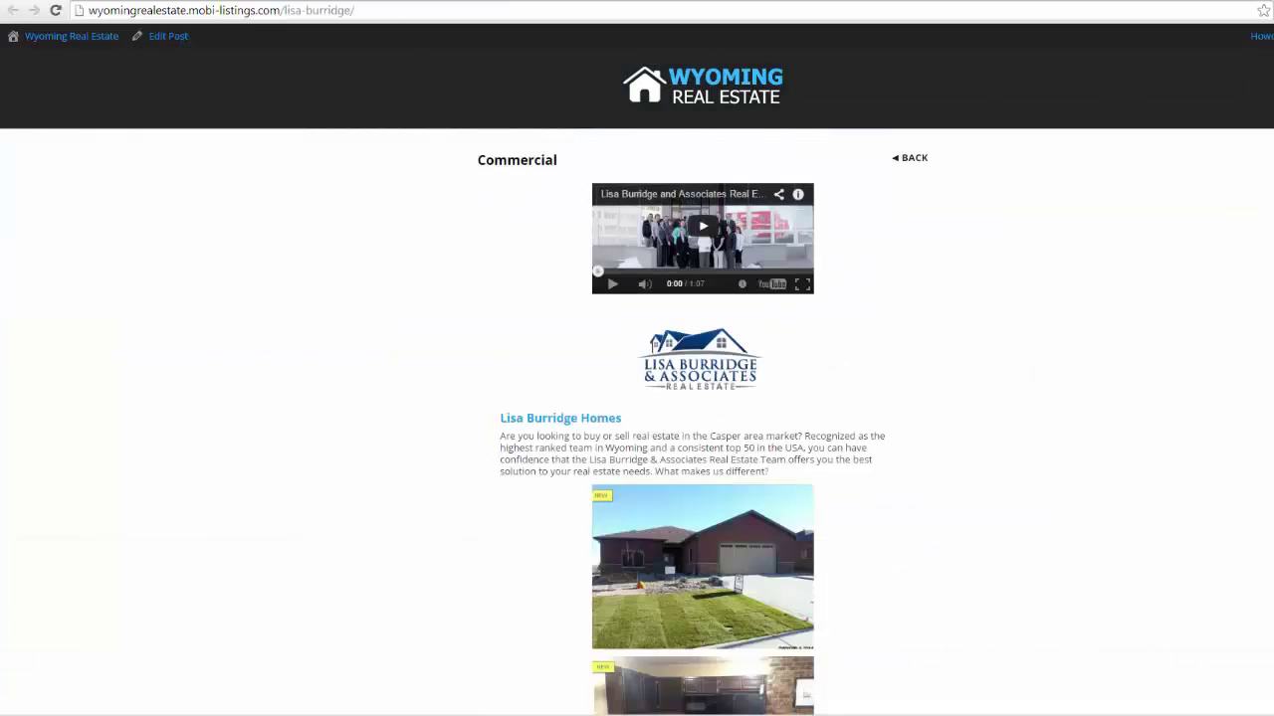
scroll(869, 239, "down", 2)
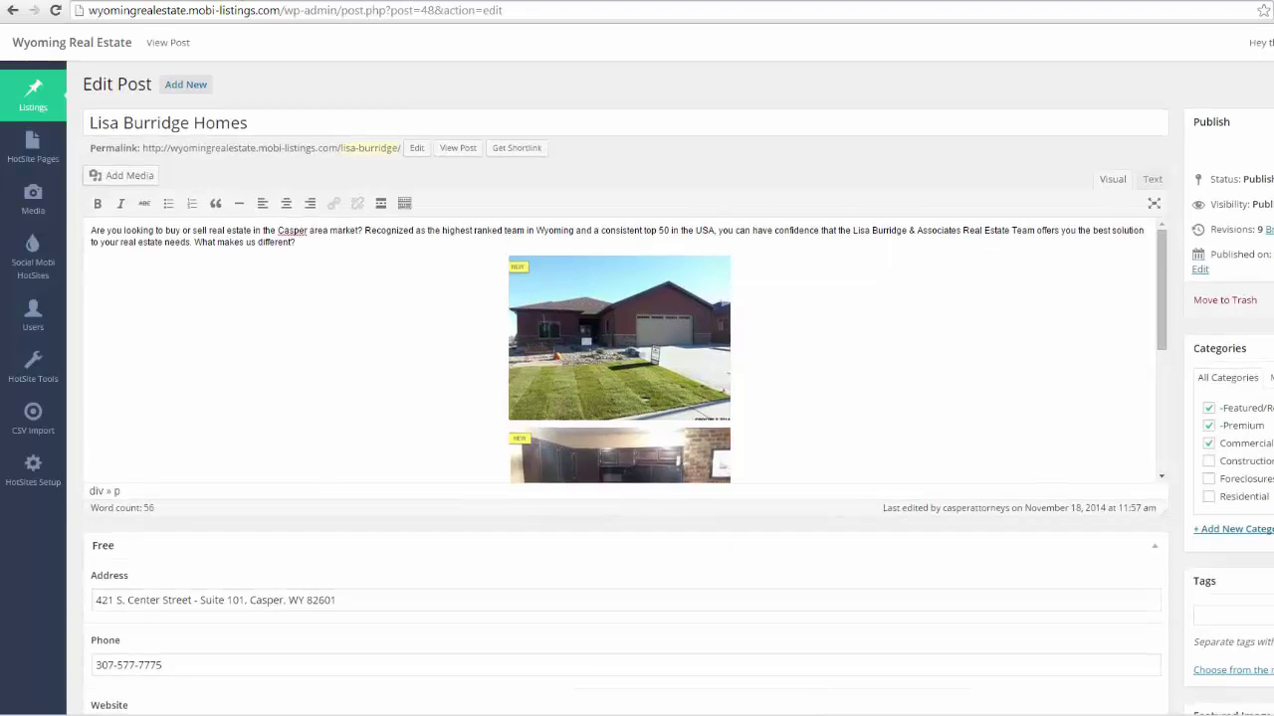
scroll(625, 398, "down", 3)
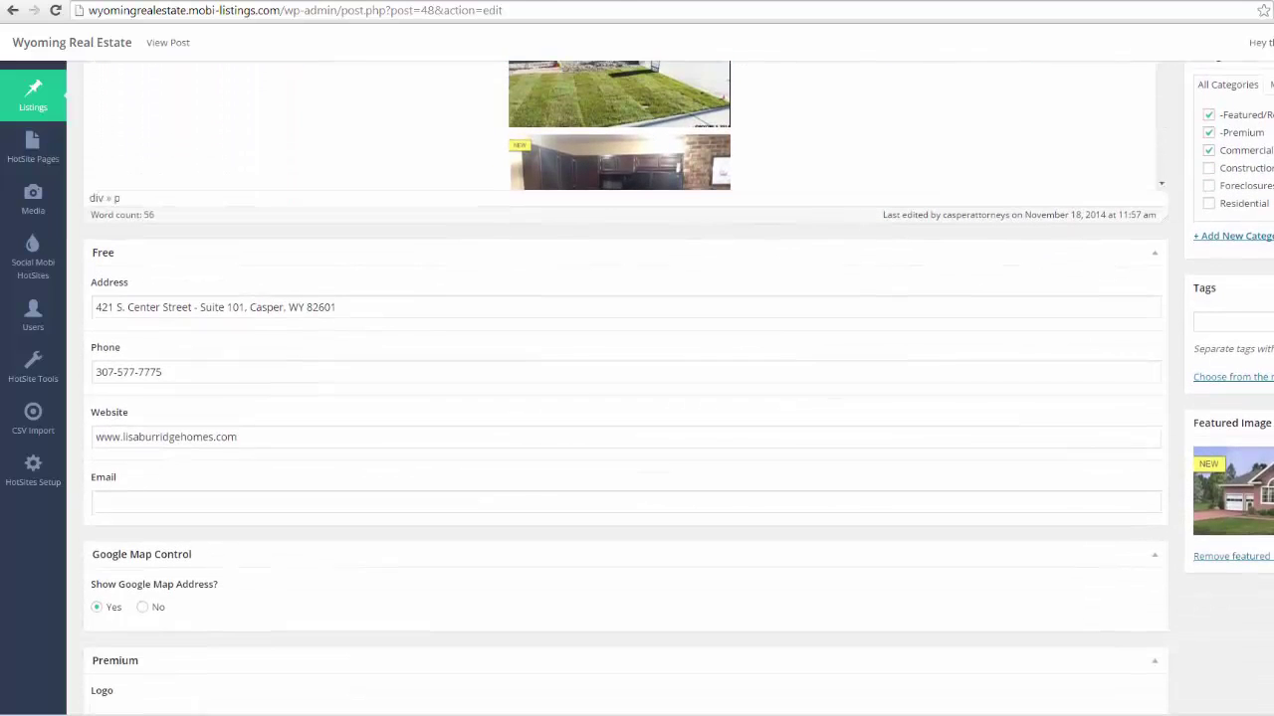
left_click_drag(494, 308, 60, 333)
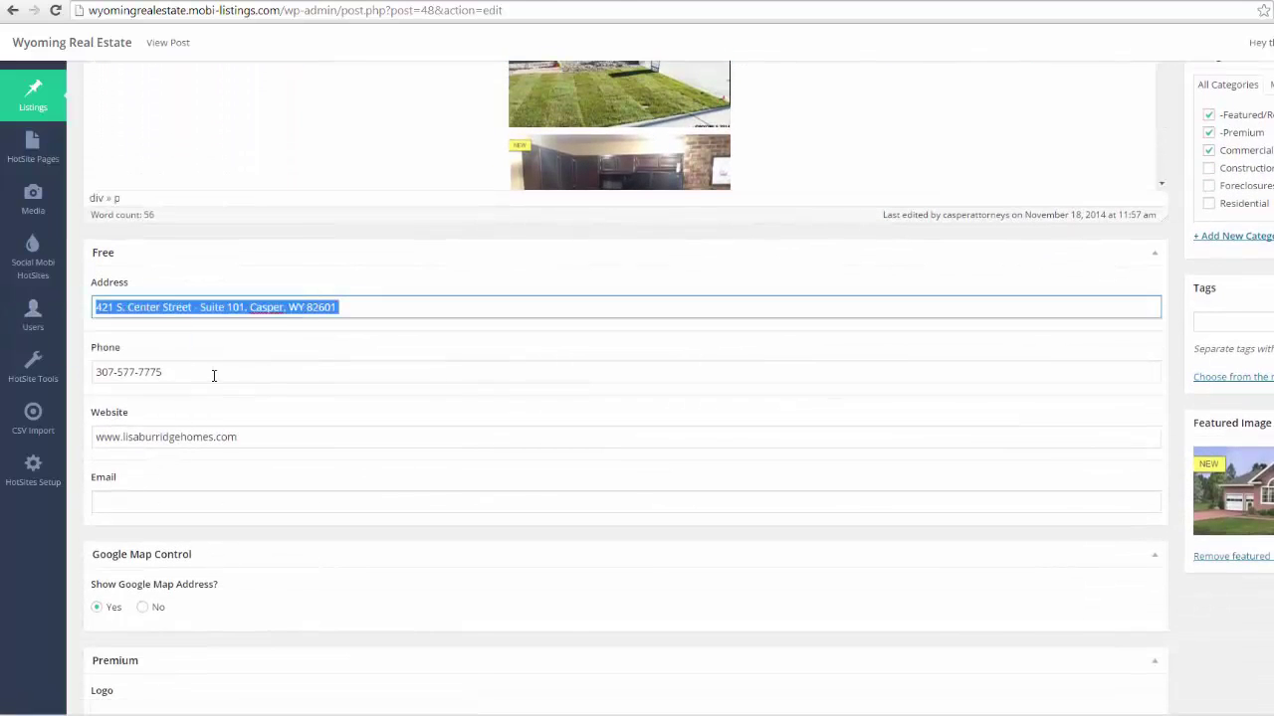
left_click_drag(213, 372, 69, 379)
left_click_drag(253, 435, 40, 422)
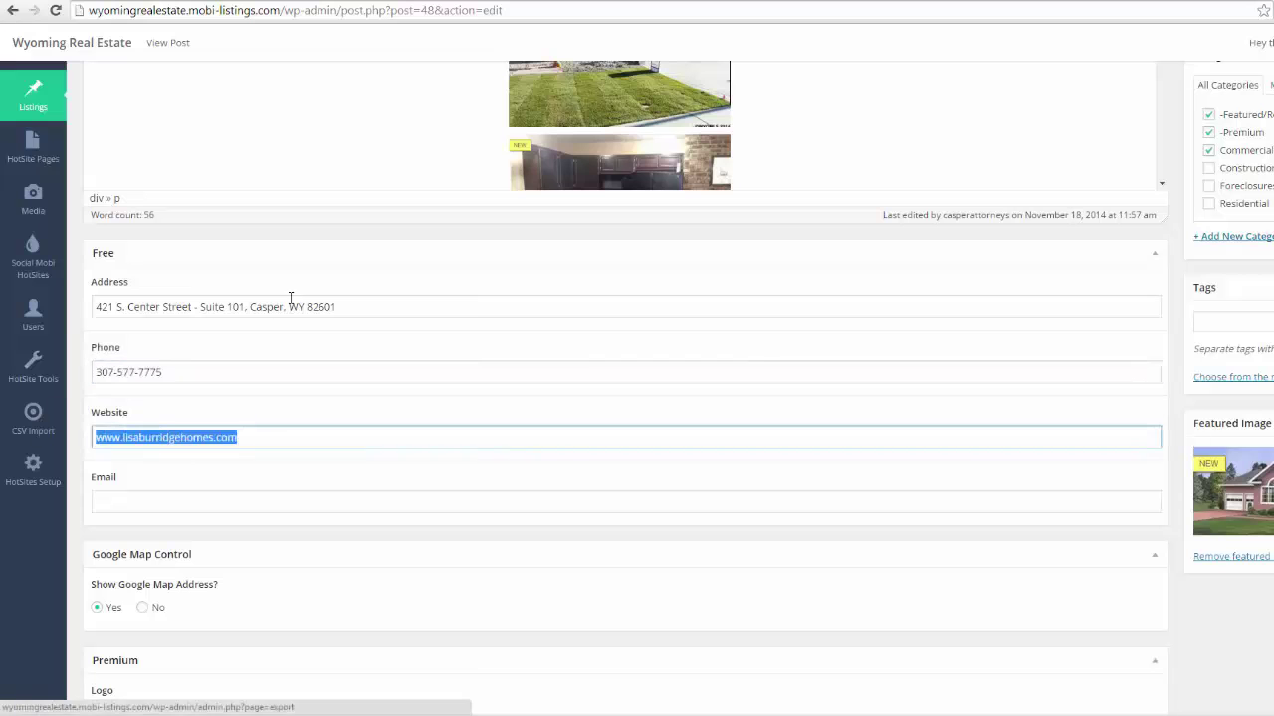
Compare them with the address shown on the live Lisa Burridge Homes page
left_click(239, 2)
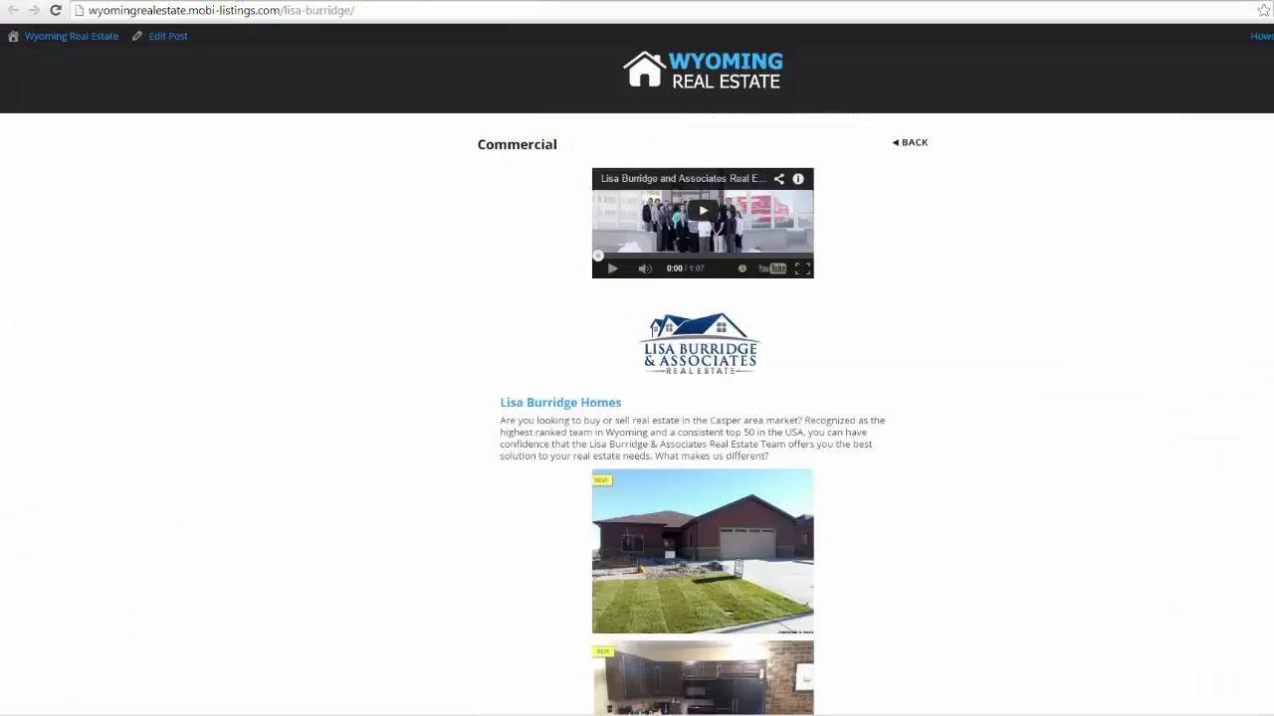
scroll(704, 398, "down", 5)
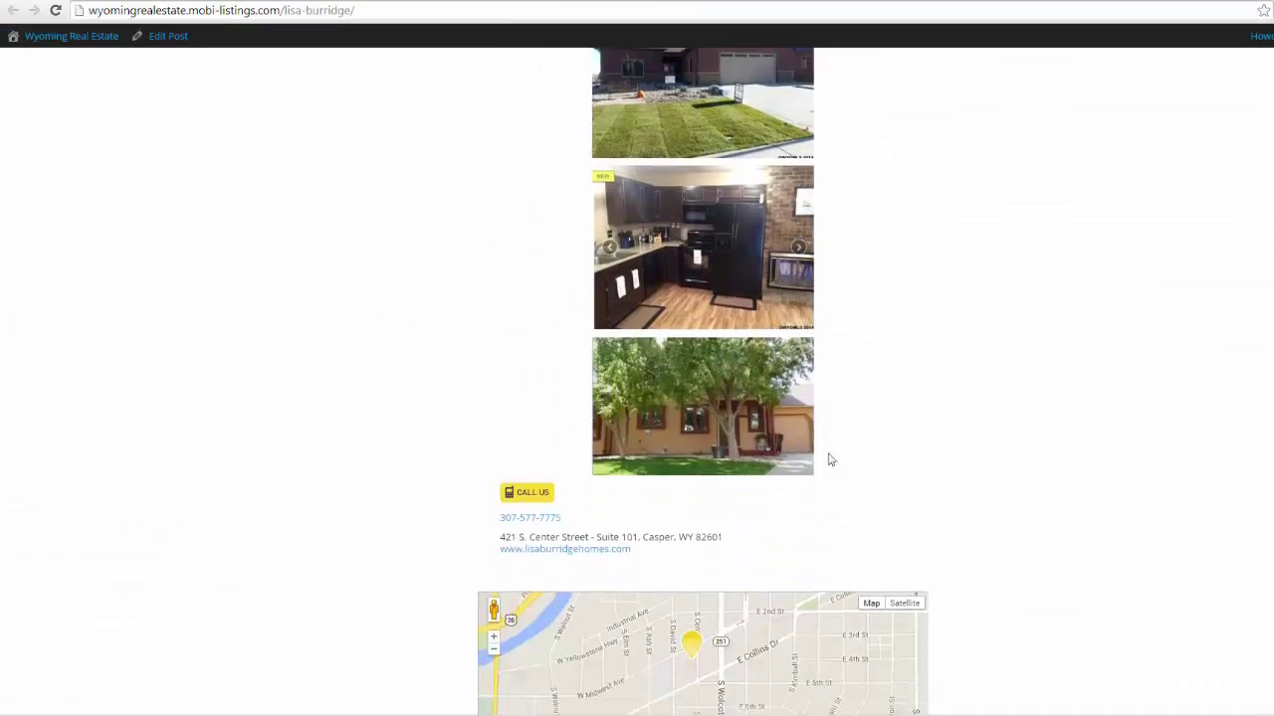
left_click_drag(730, 537, 497, 537)
left_click(701, 564)
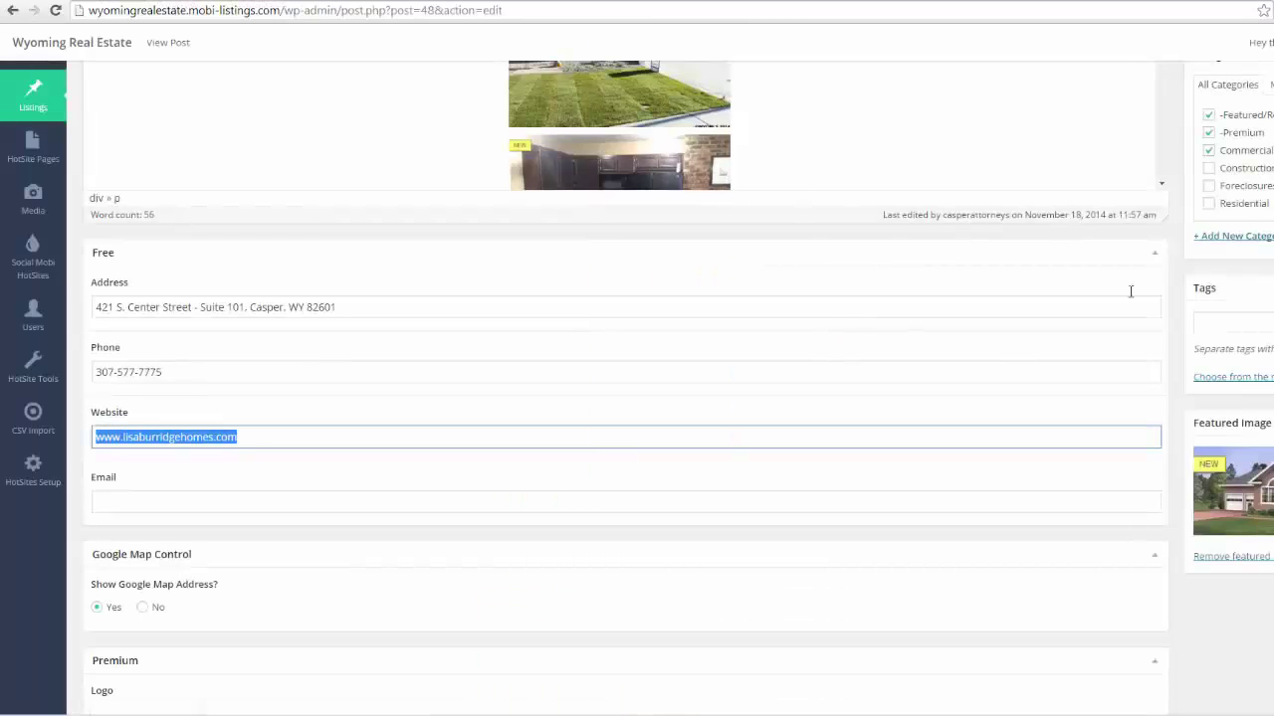
scroll(610, 332, "down", 1)
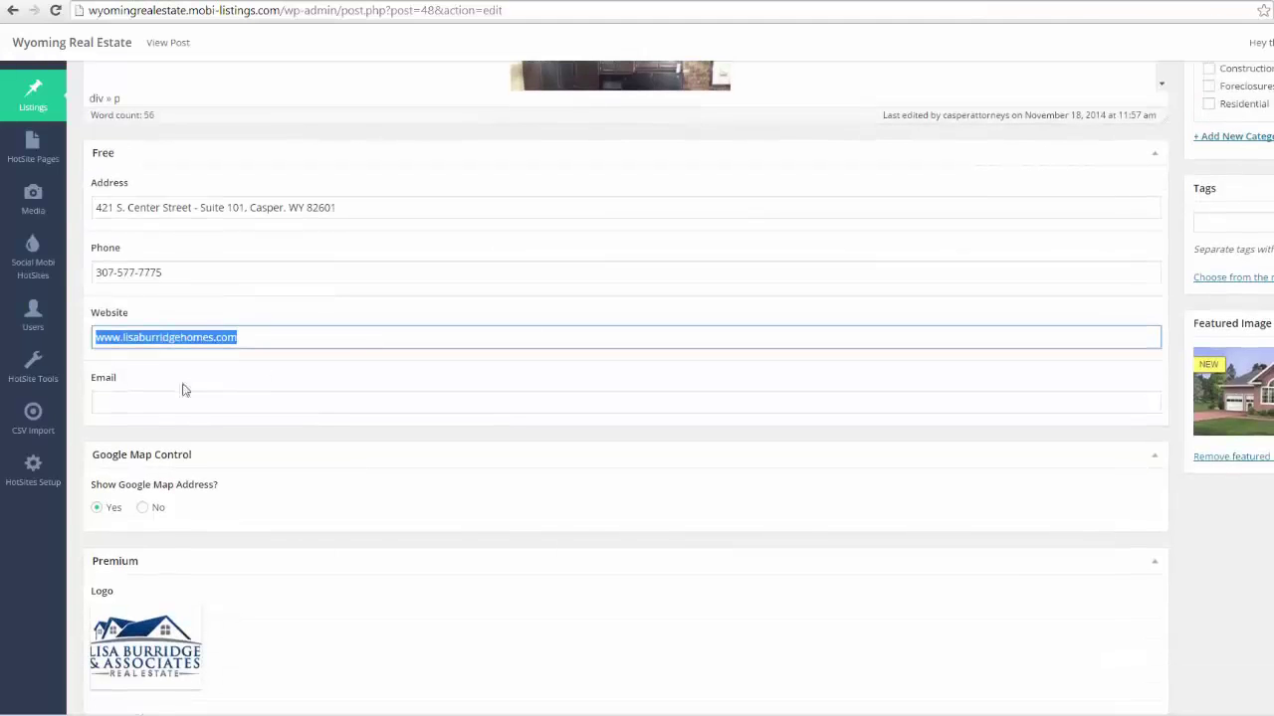
left_click(139, 398)
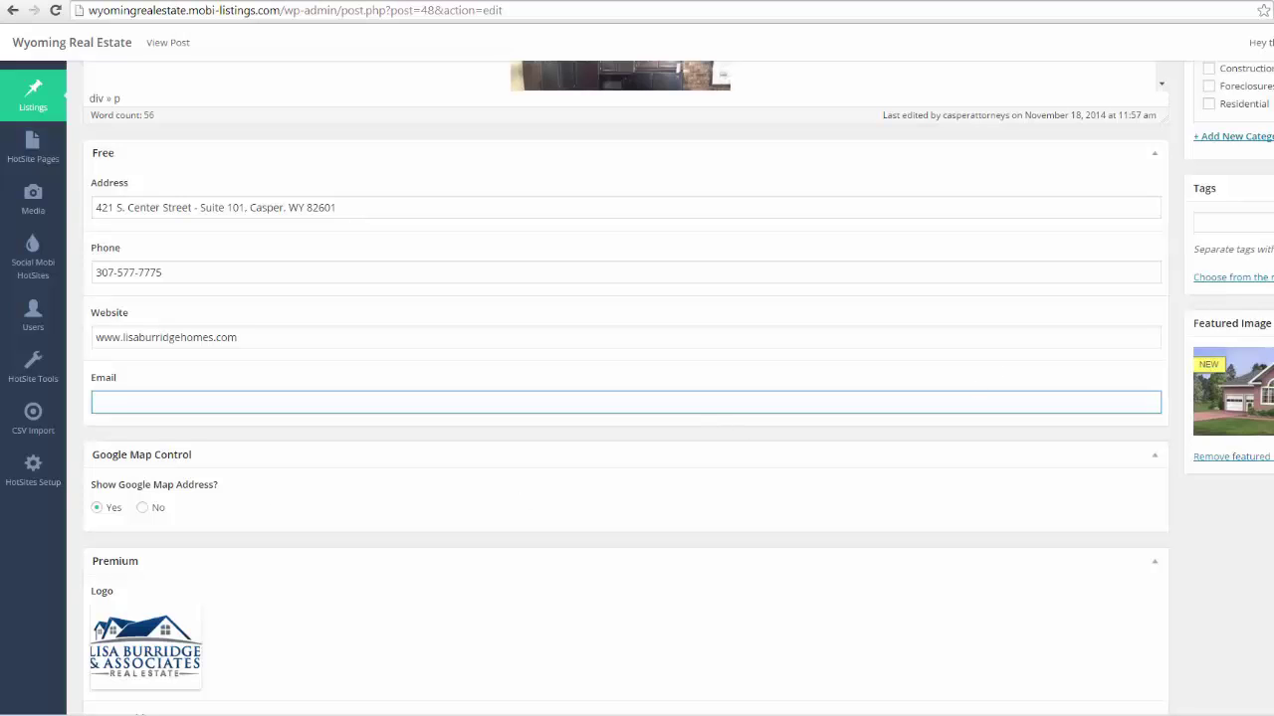
scroll(1103, 344, "down", 3)
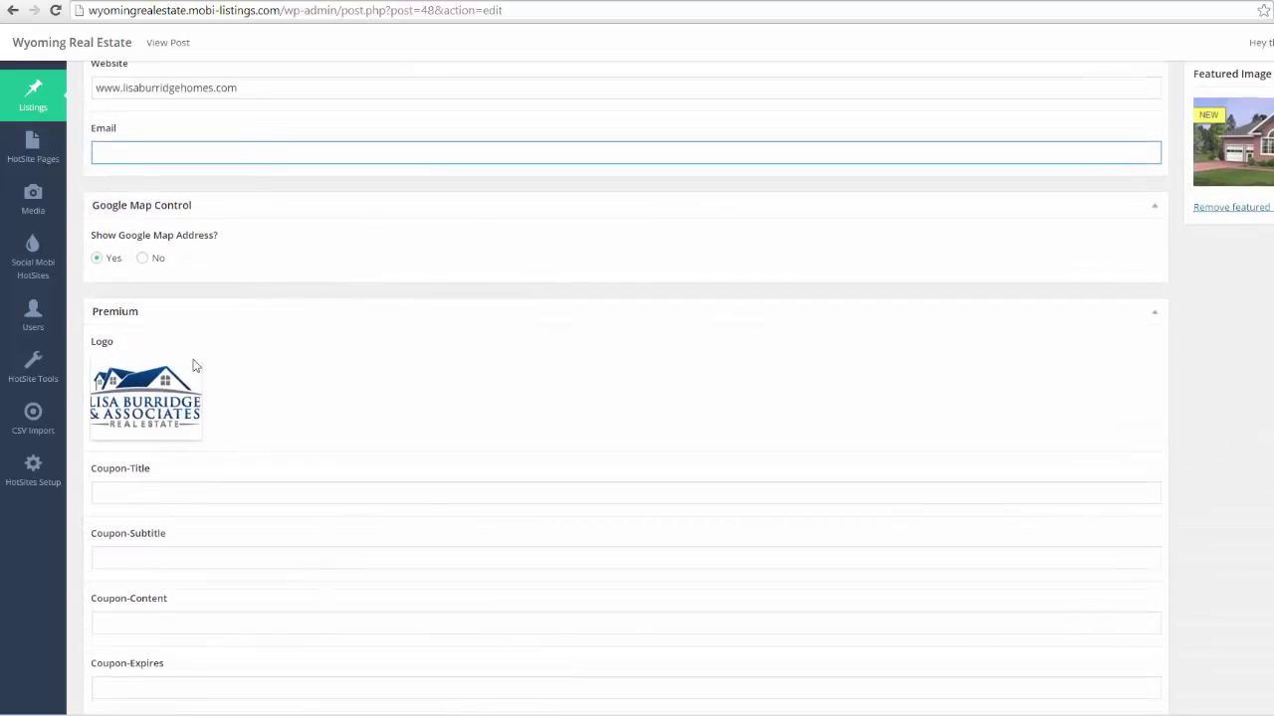
mouse_move(208, 384)
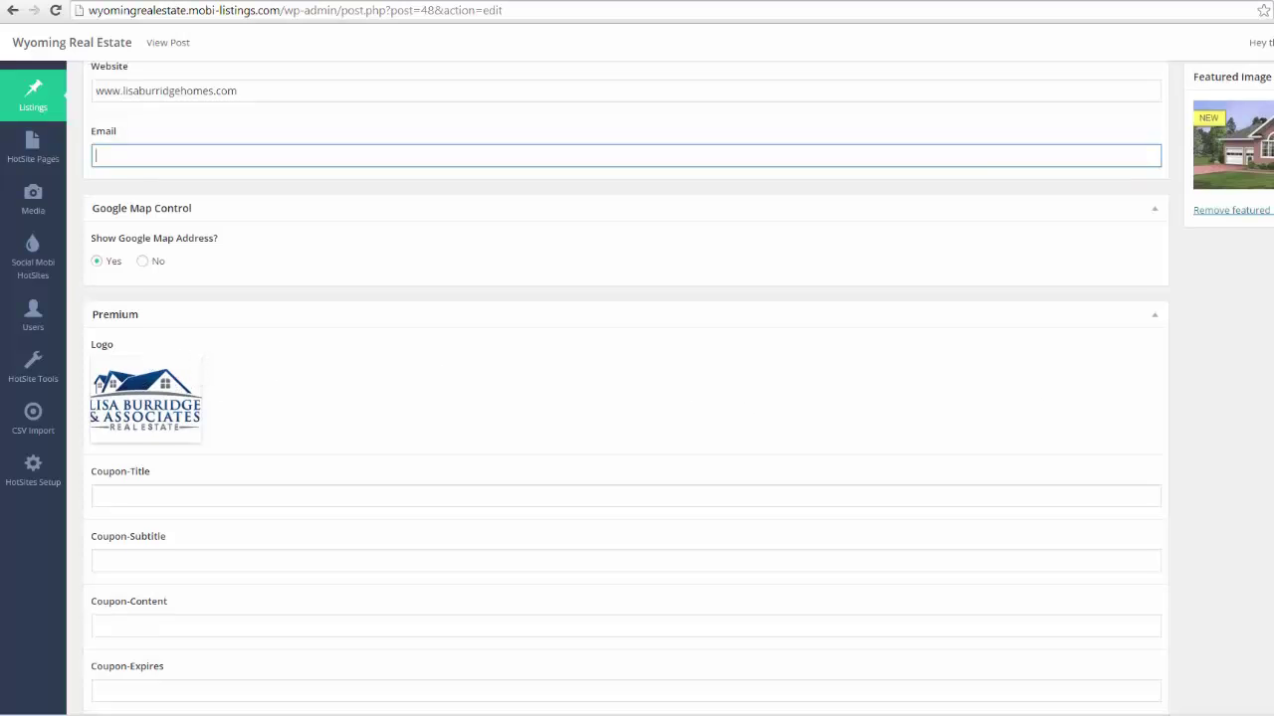
scroll(586, 370, "down", 2)
left_click(388, 380)
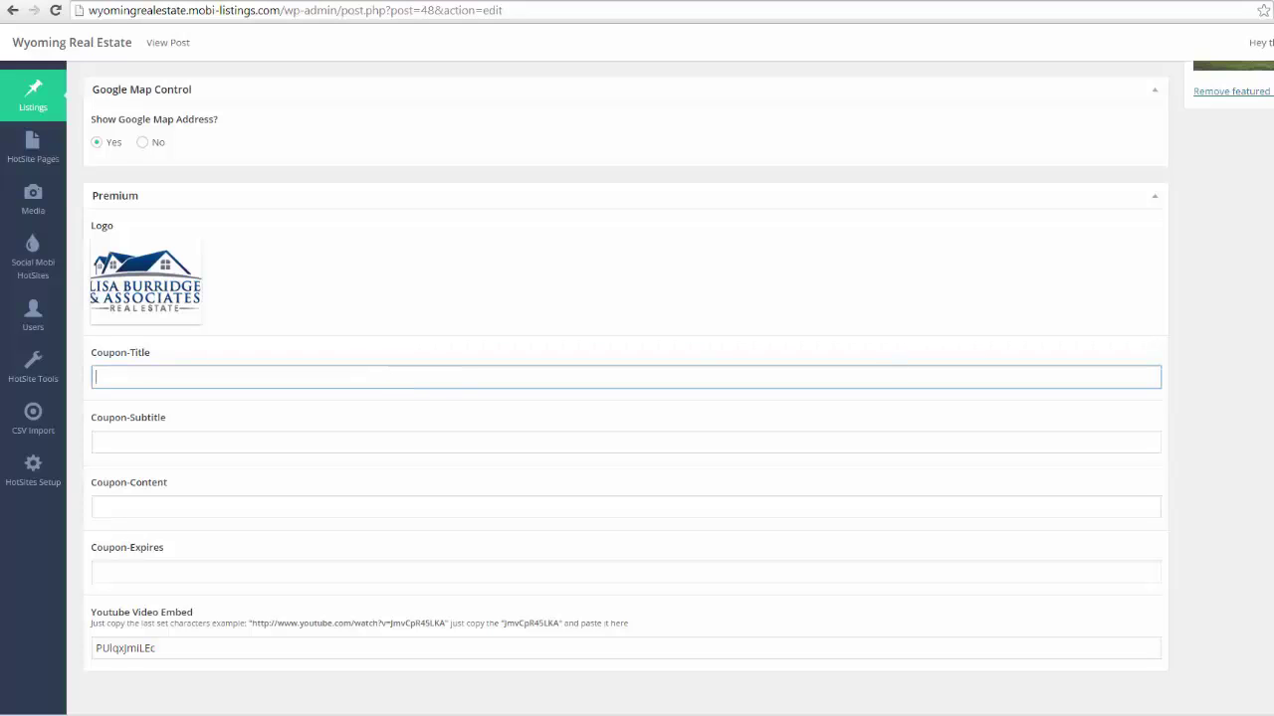
Leave the Coupon-Title field and scroll through Alfredo's Restaurant listing to its Halloween Dessert coupon
left_click(288, 274)
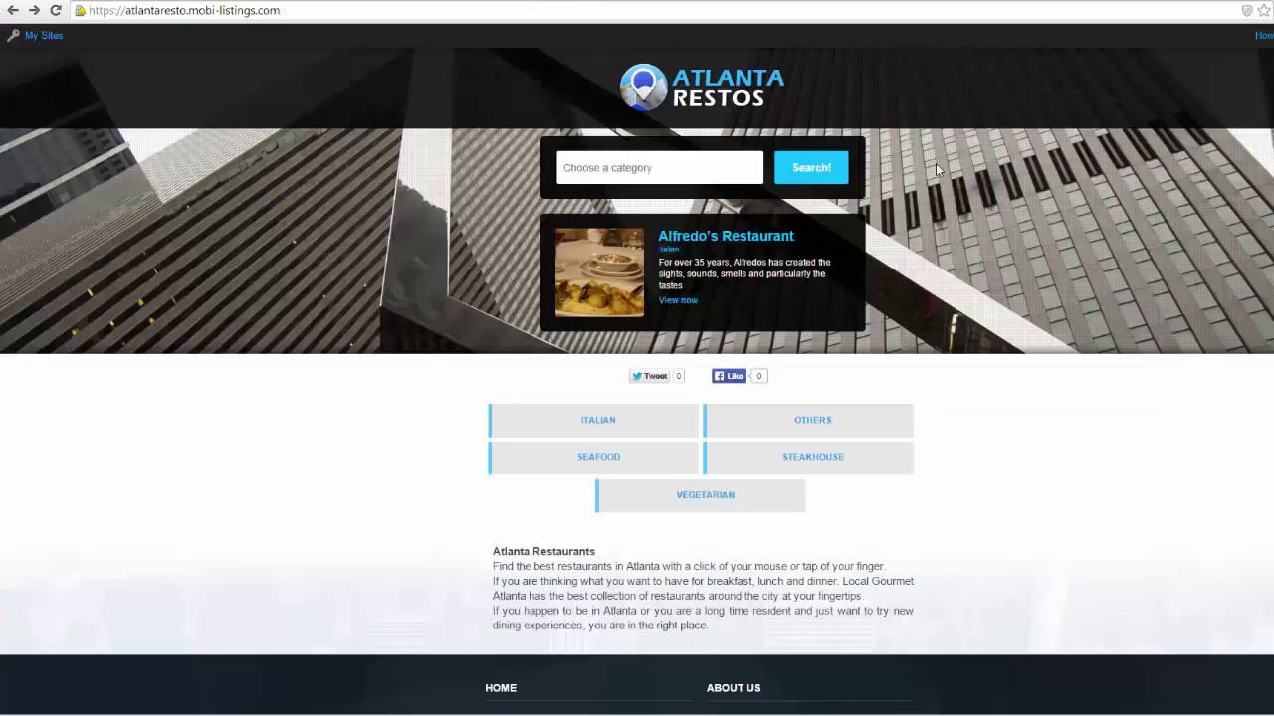
left_click(773, 239)
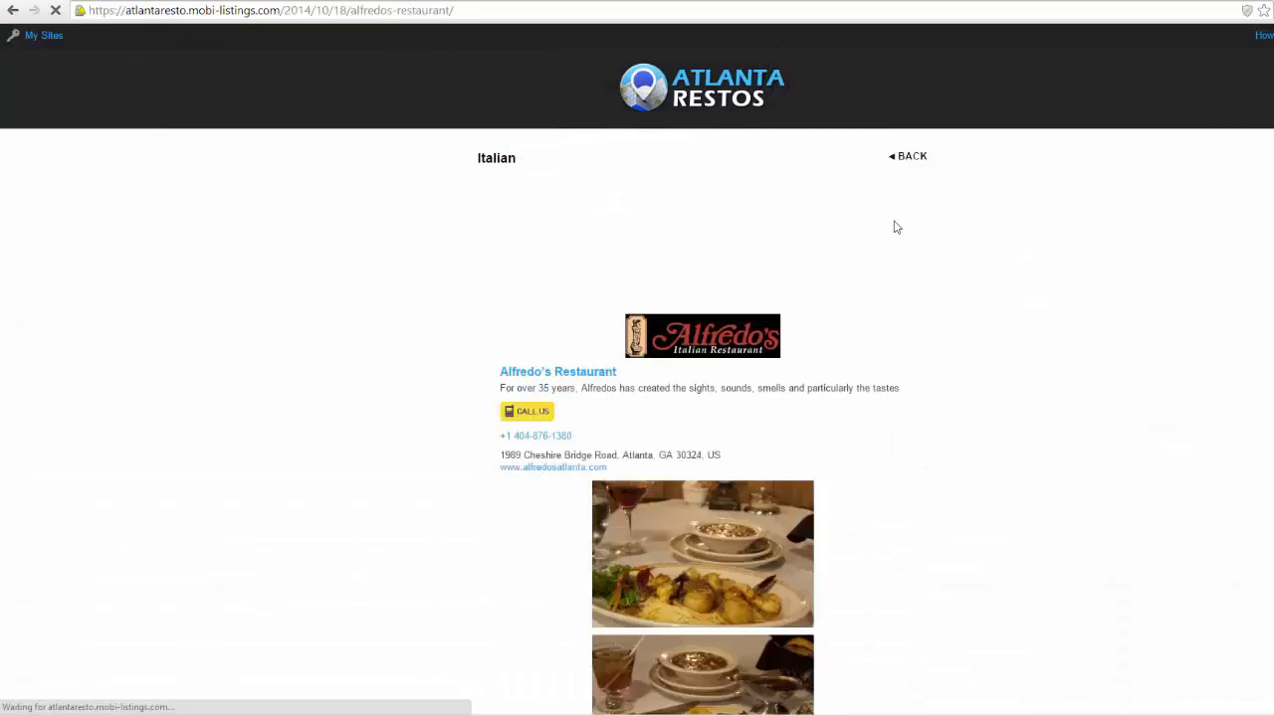
scroll(636, 398, "down", 5)
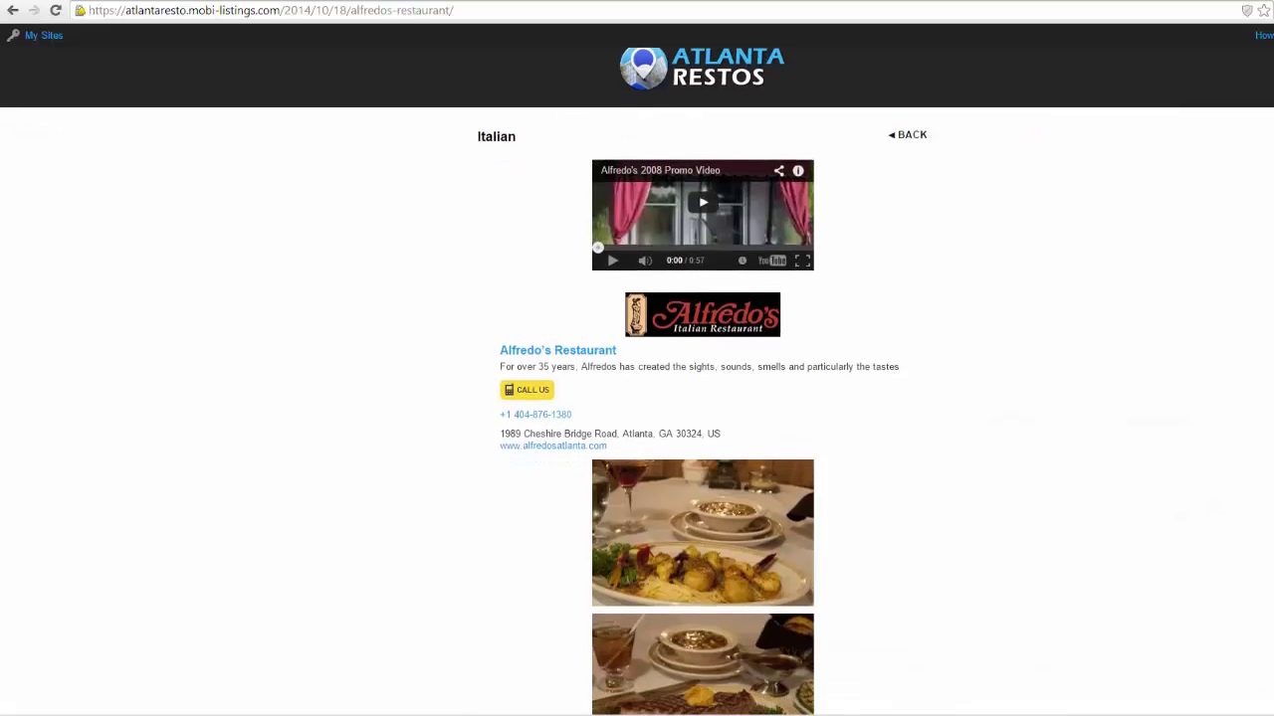
scroll(637, 398, "down", 4)
scroll(1237, 384, "down", 1)
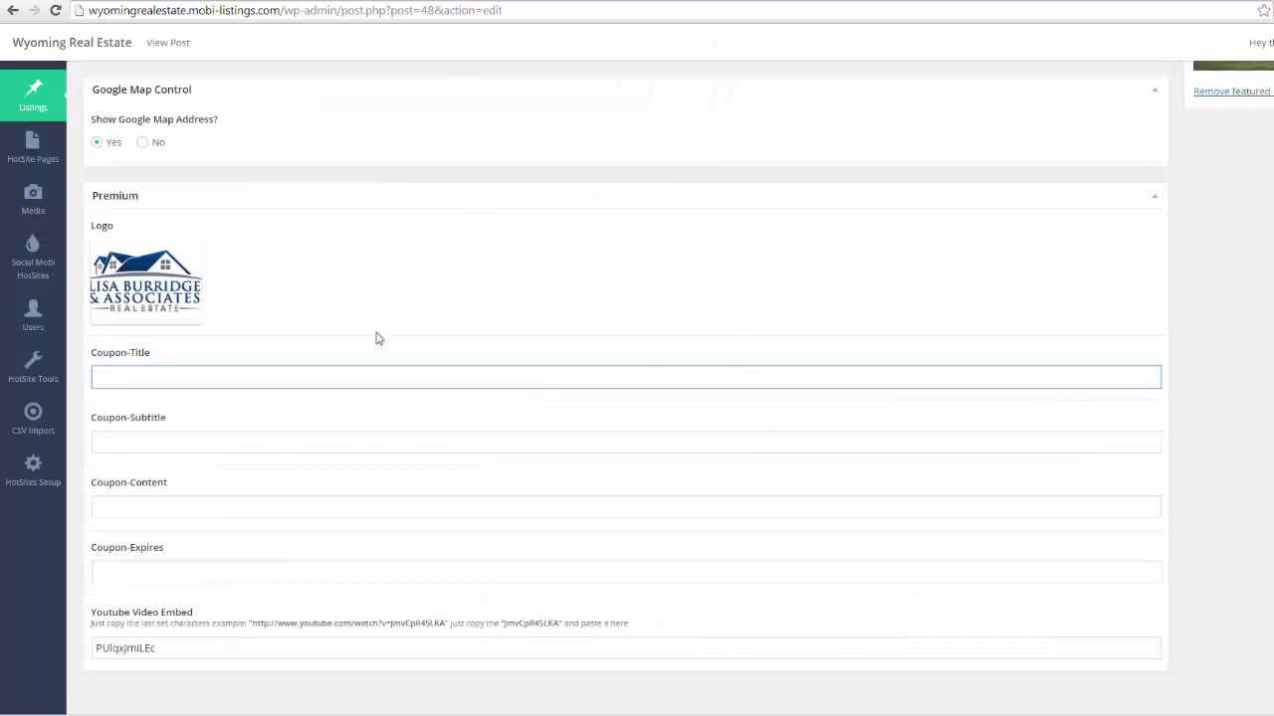
Select the YouTube video embed code, then scroll back up the page
scroll(637, 383, "down", 1)
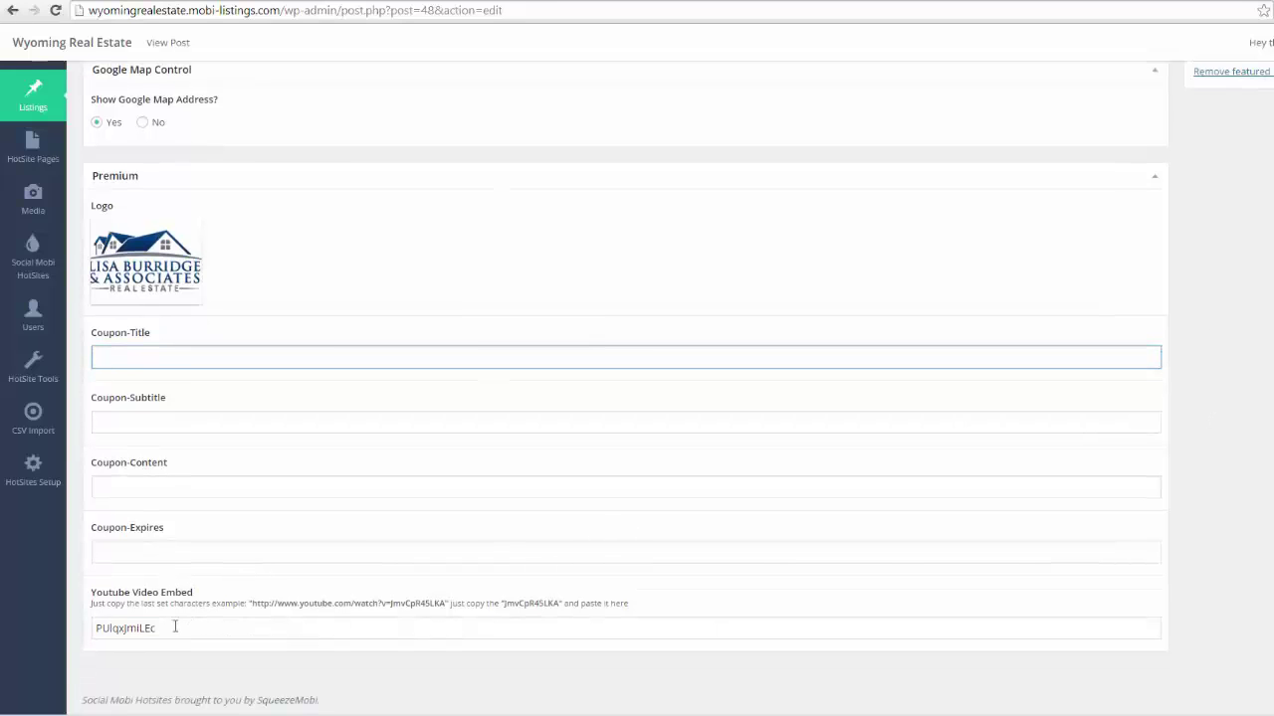
left_click_drag(174, 627, 88, 628)
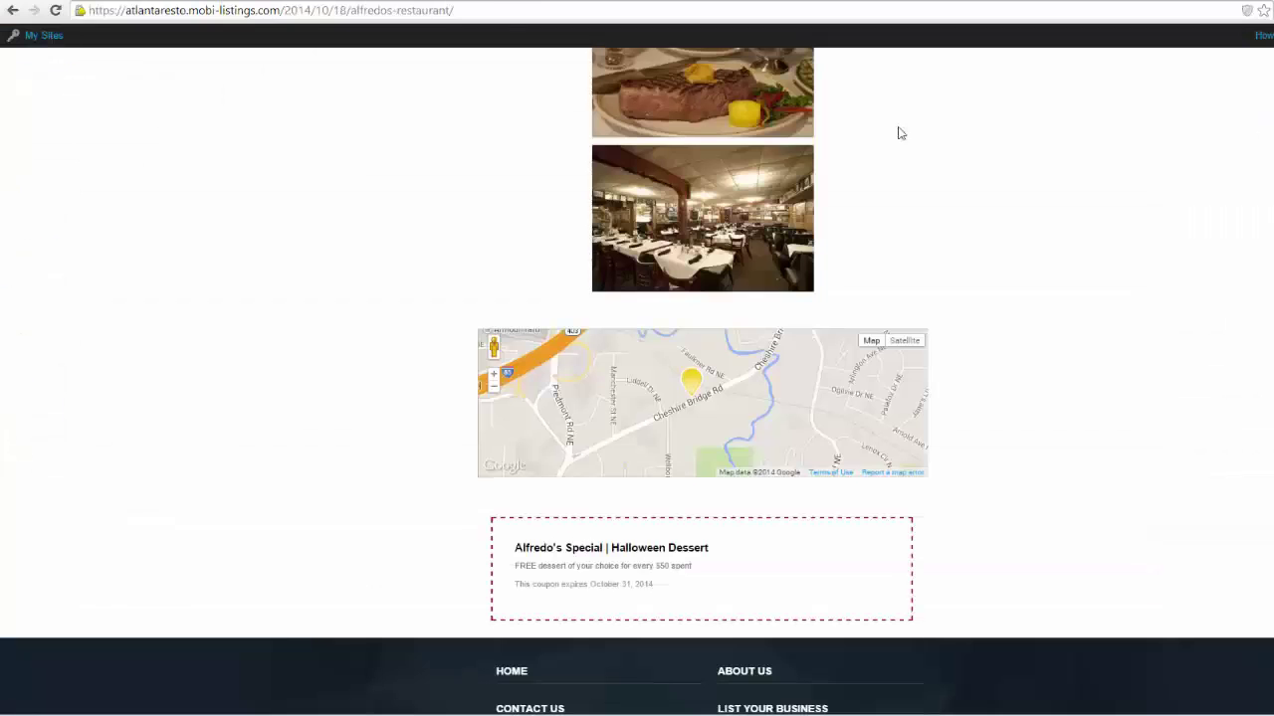
scroll(701, 252, "up", 7)
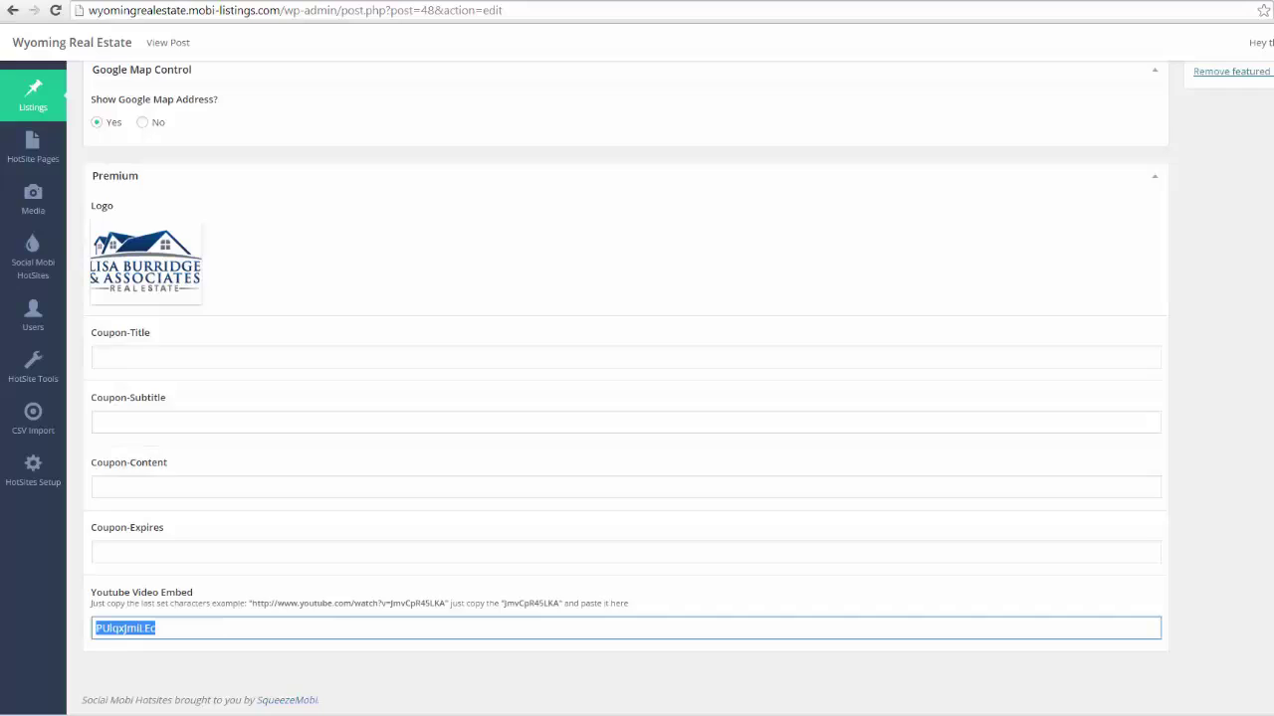
scroll(625, 383, "up", 8)
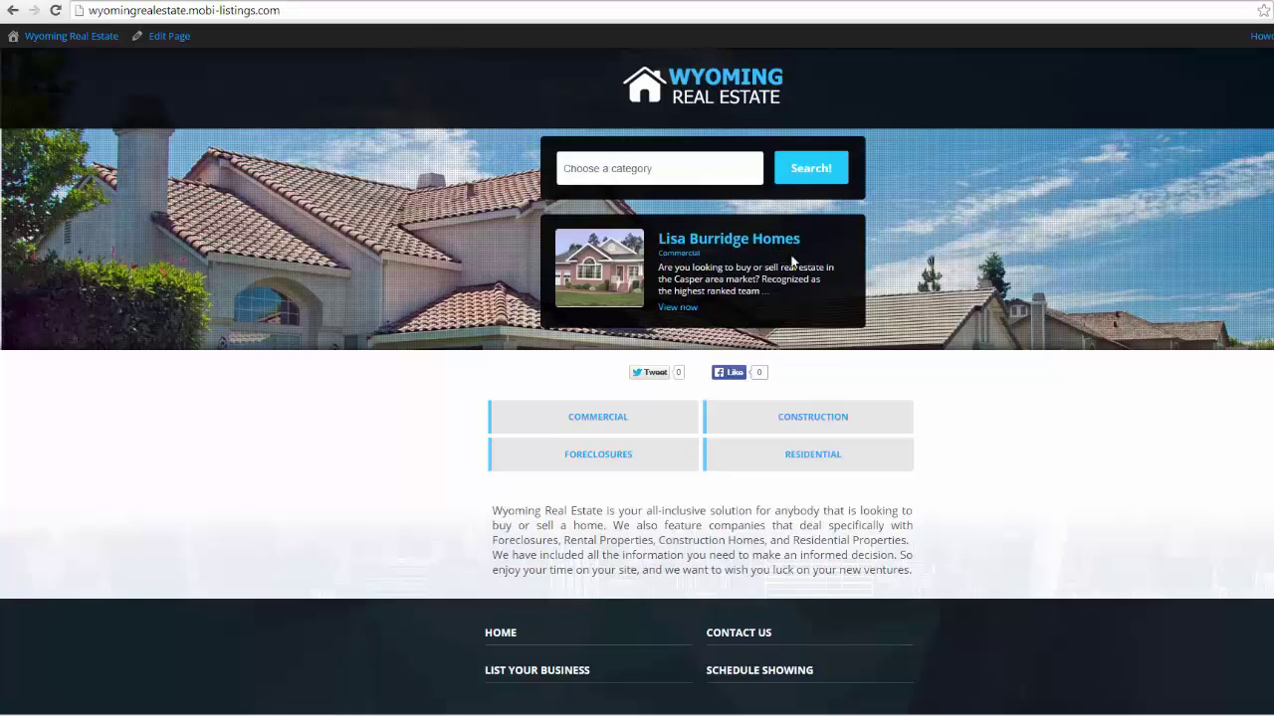
Edit Lisa Burridge Homes and uncheck its -Premium category
left_click(164, 36)
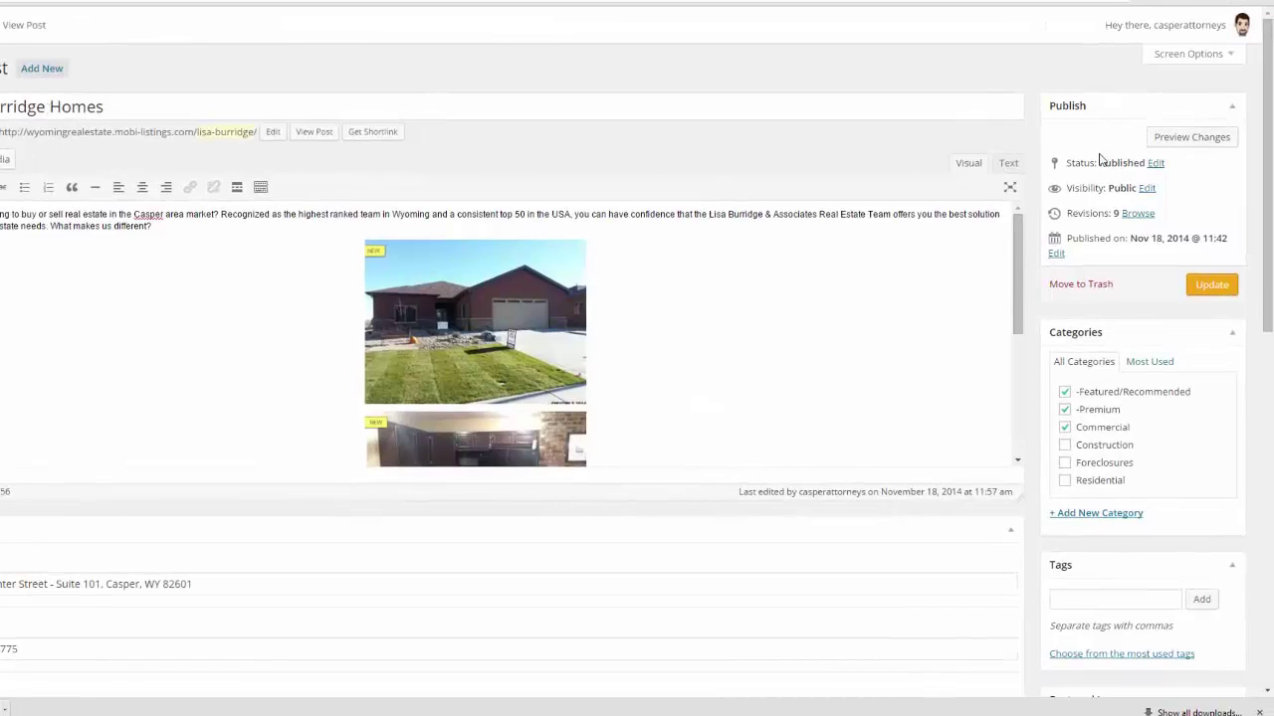
left_click_drag(1266, 125, 1271, 179)
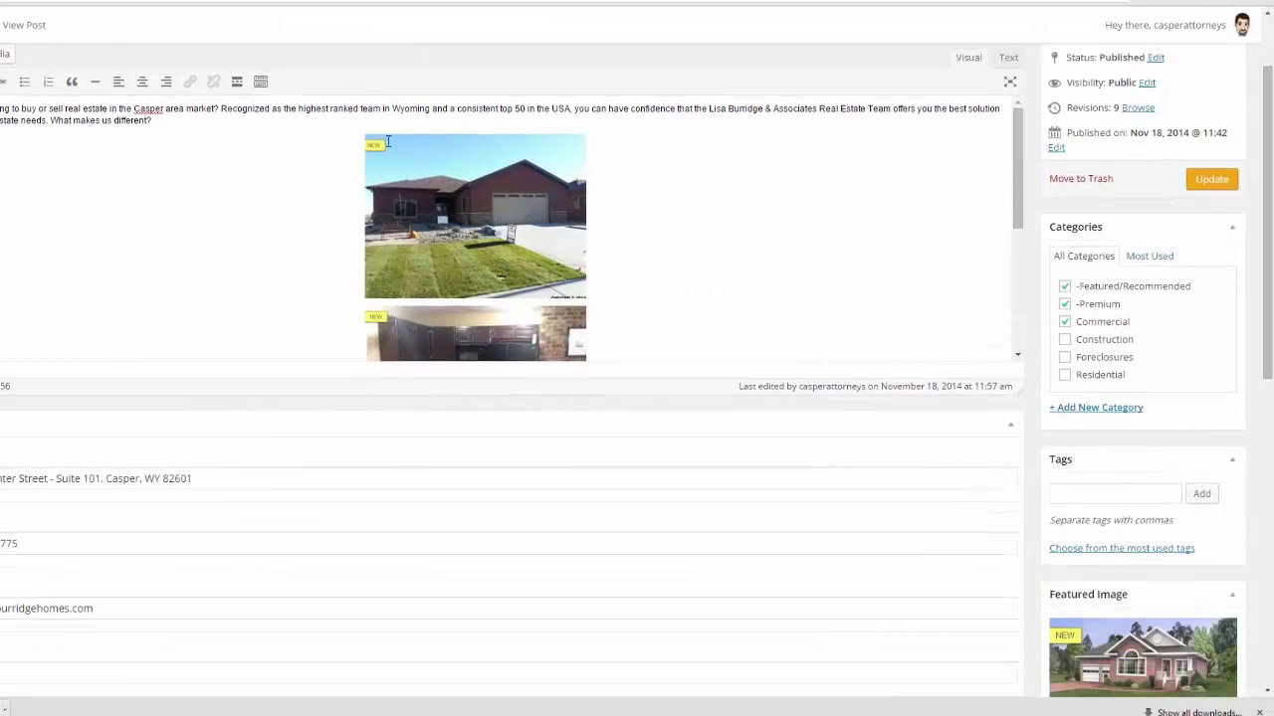
left_click(1065, 303)
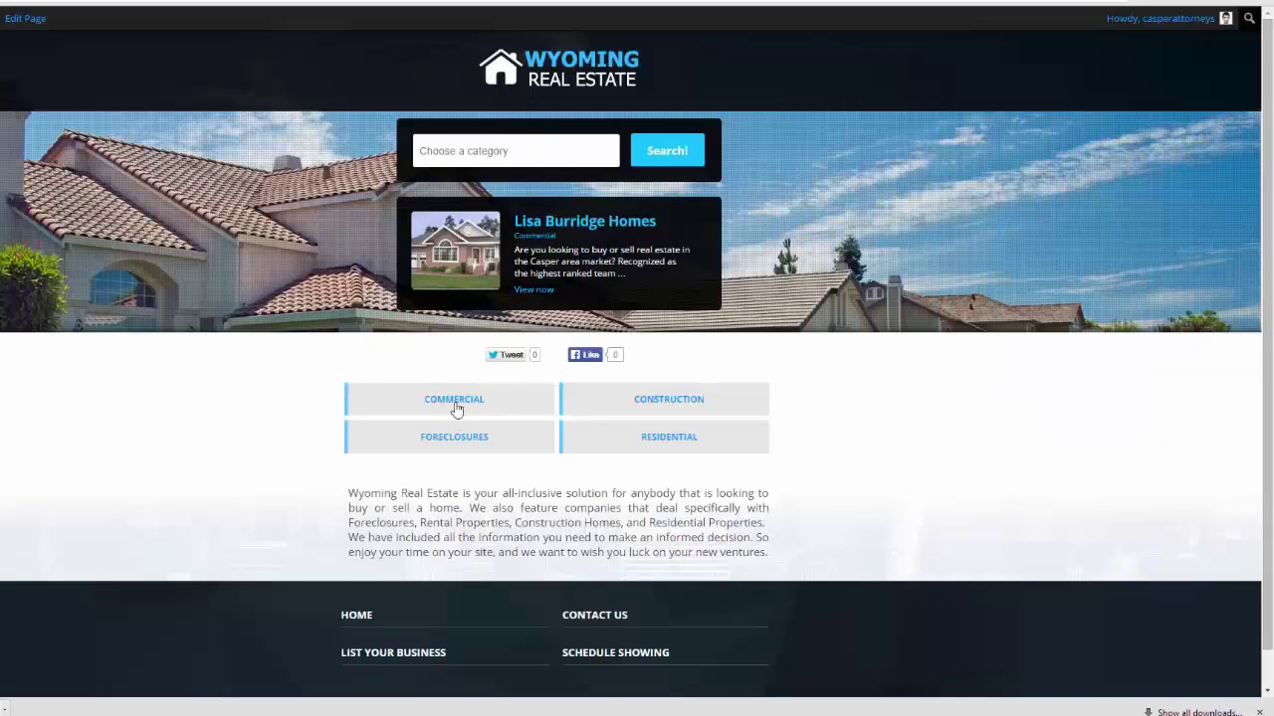
View the Commercial category, re-check -Premium on the listing, and open Social Mobi HotSites Settings
left_click(453, 402)
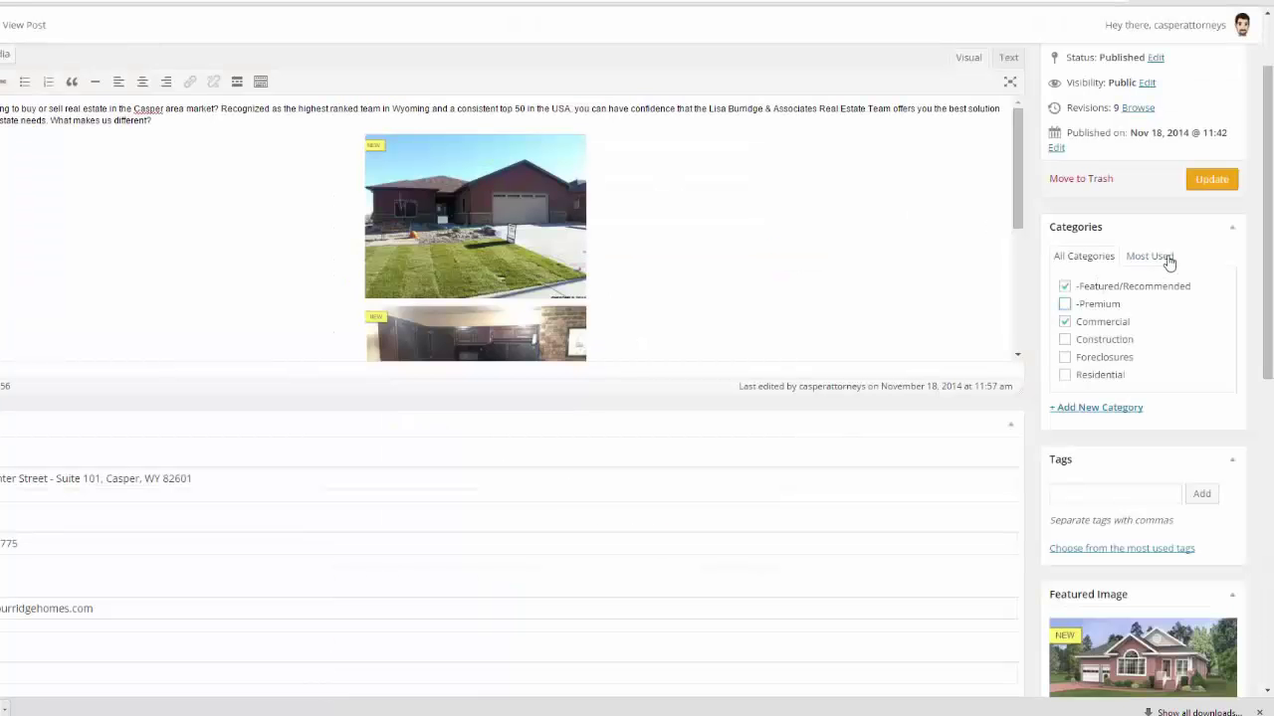
left_click(1065, 305)
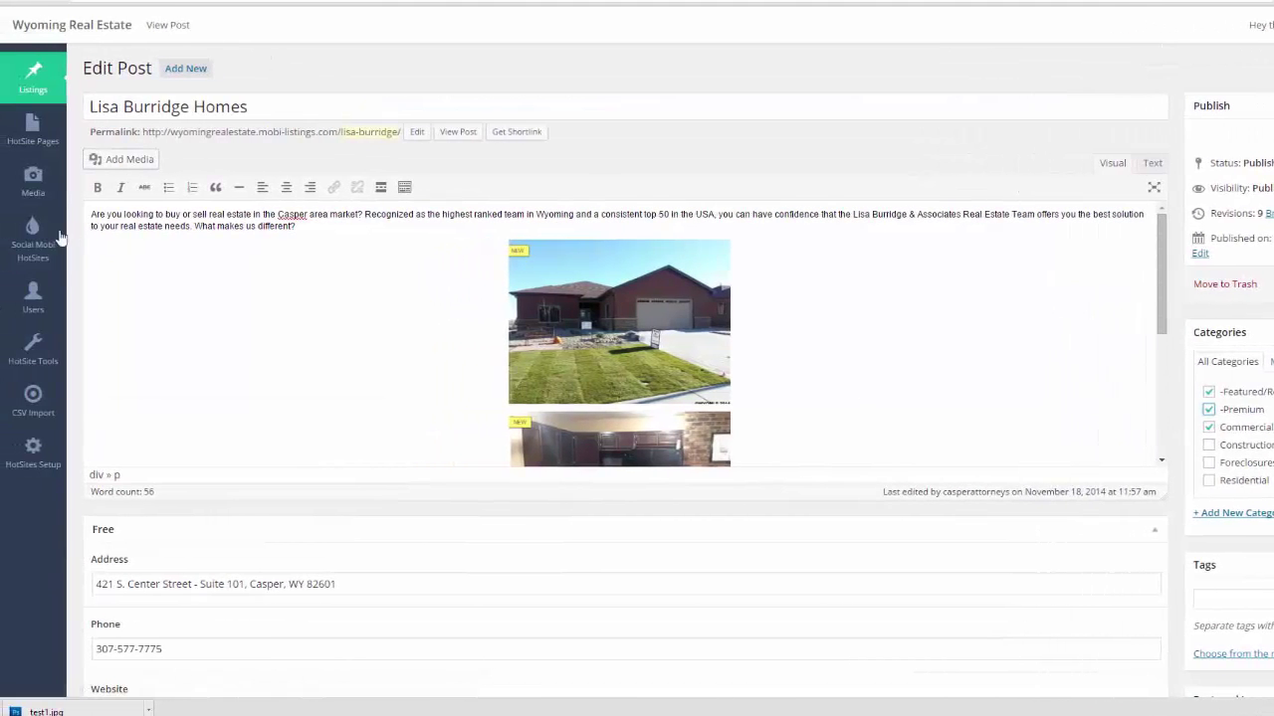
mouse_move(39, 244)
left_click(93, 263)
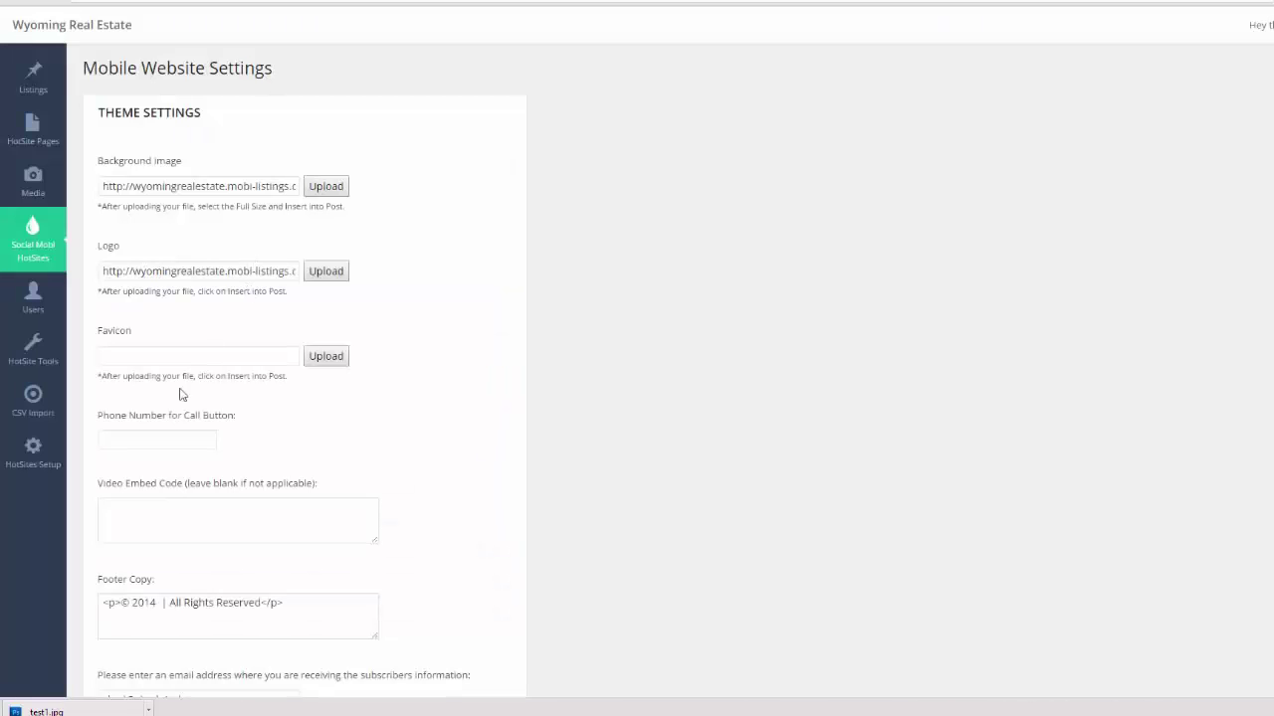
Review the call button phone field and the Facebook, Twitter and RSS social feed fields
left_click(159, 435)
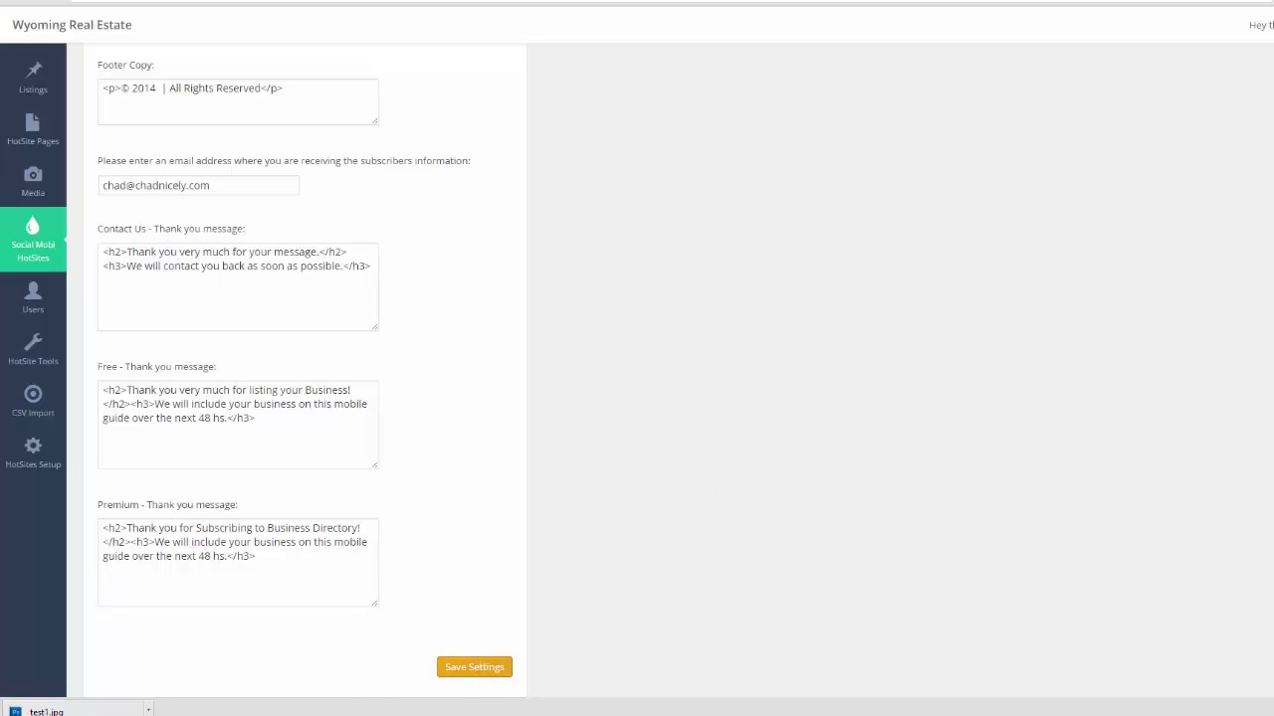
scroll(304, 378, "up", 5)
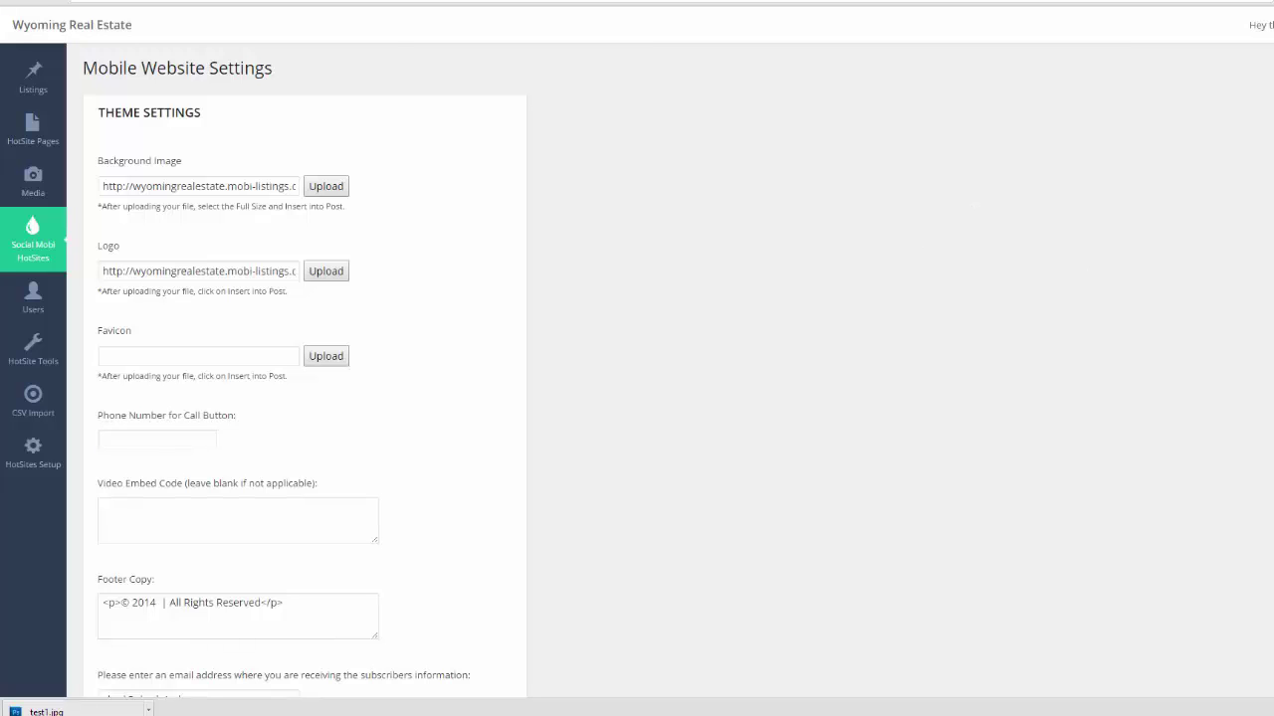
scroll(1088, 276, "down", 15)
scroll(304, 369, "down", 1)
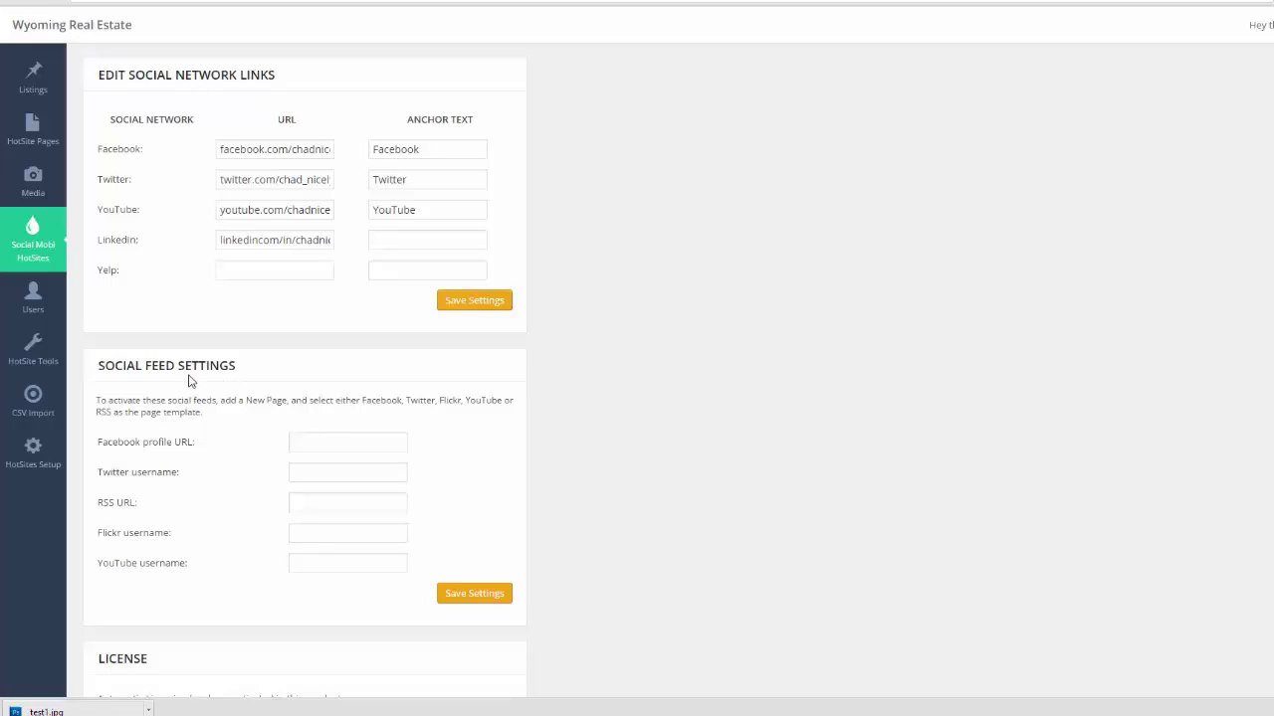
left_click(303, 449)
left_click(304, 471)
left_click(304, 501)
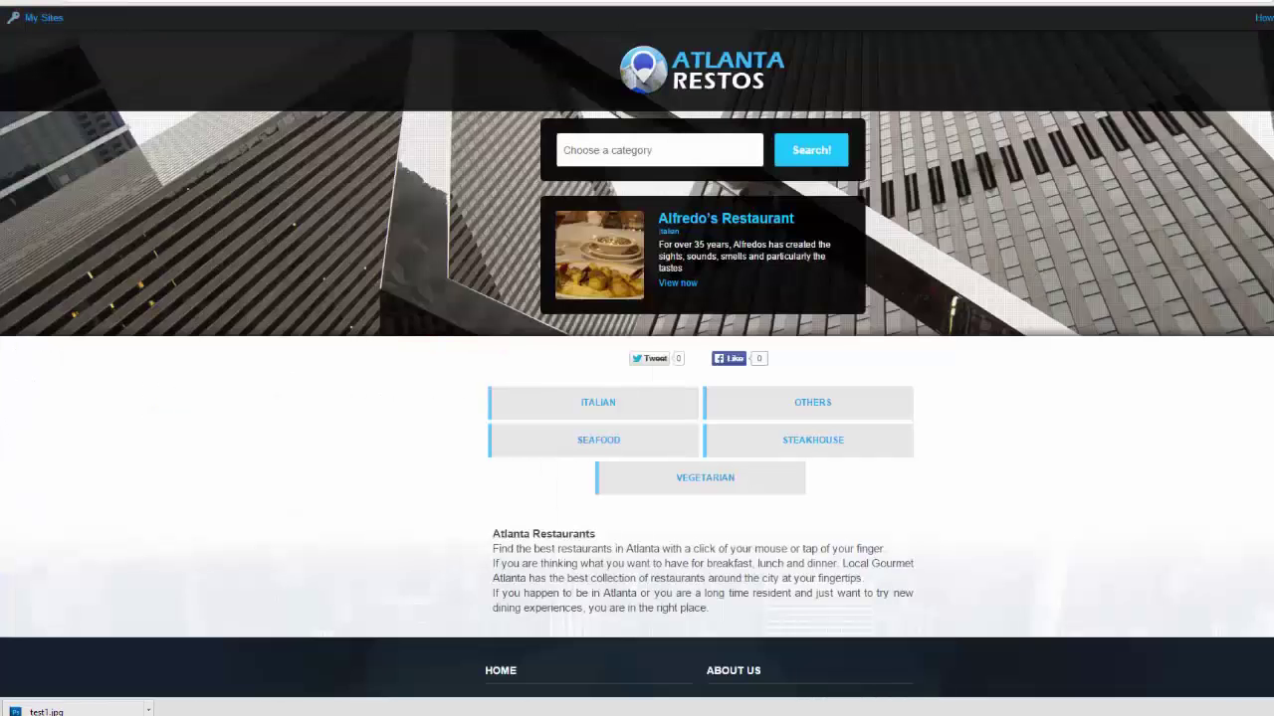
scroll(1171, 465, "down", 3)
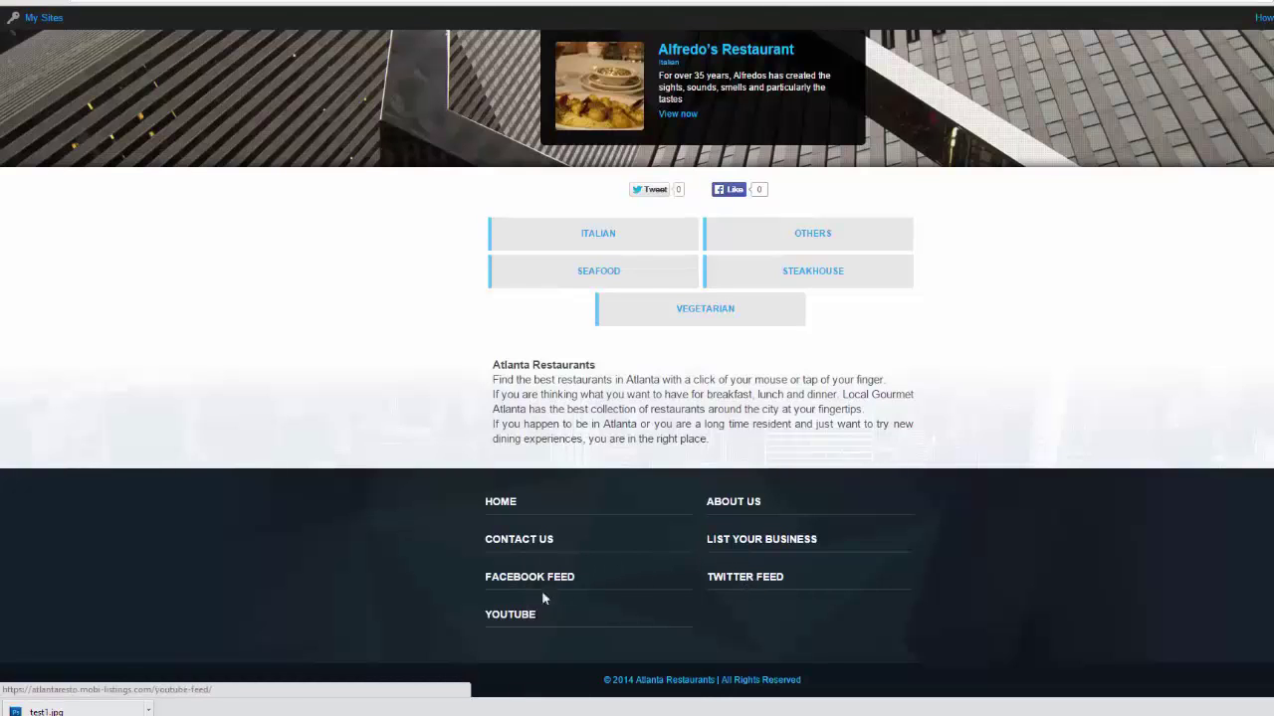
right_click(749, 577)
key("Escape")
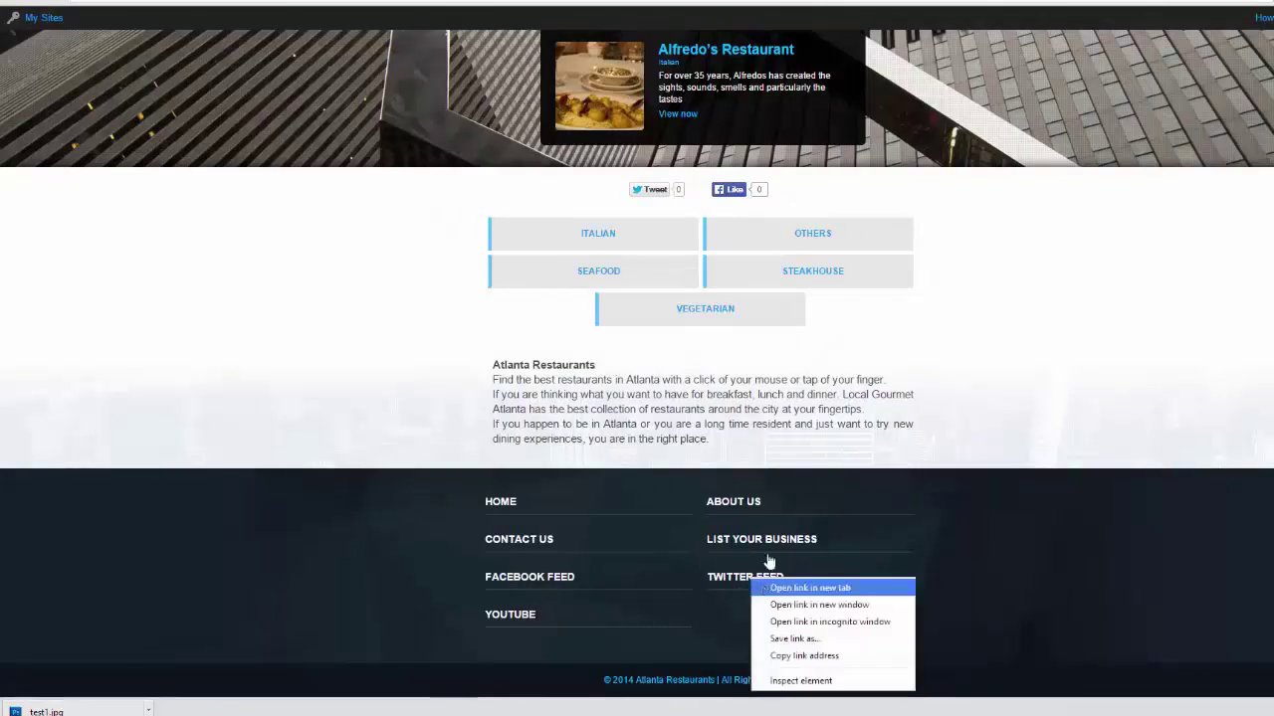
left_click(745, 577)
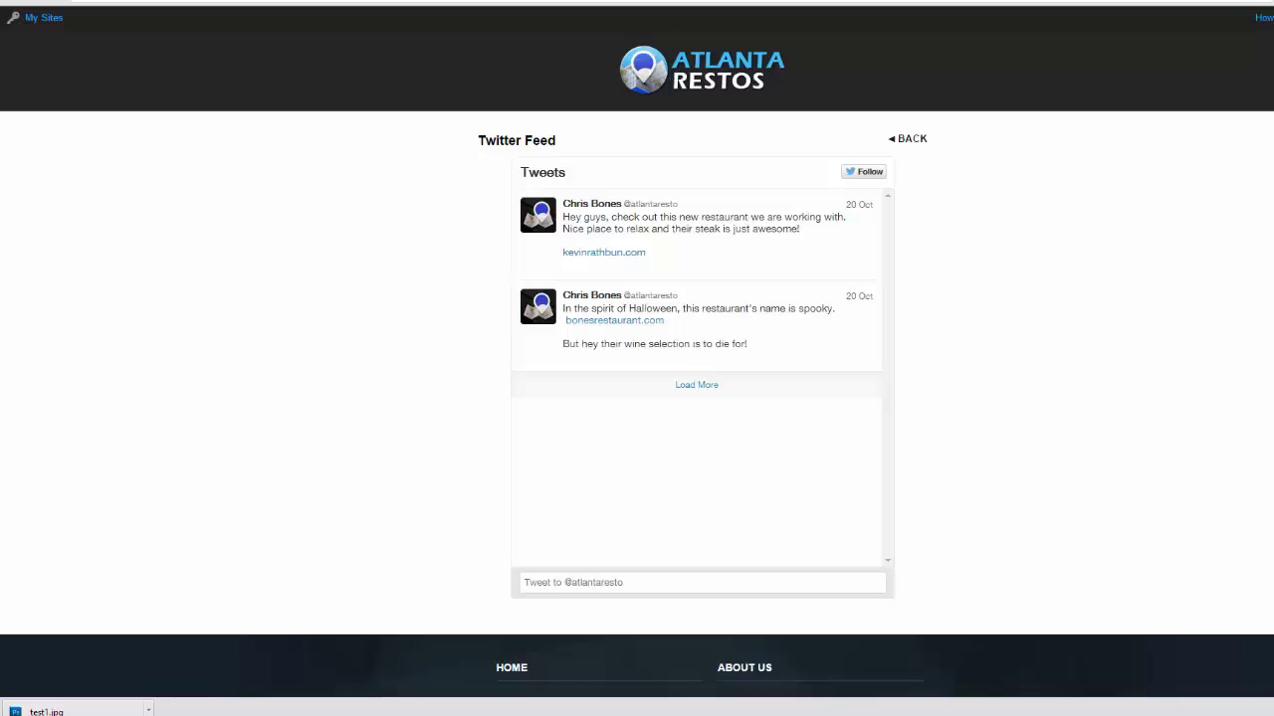
key("alt+Left")
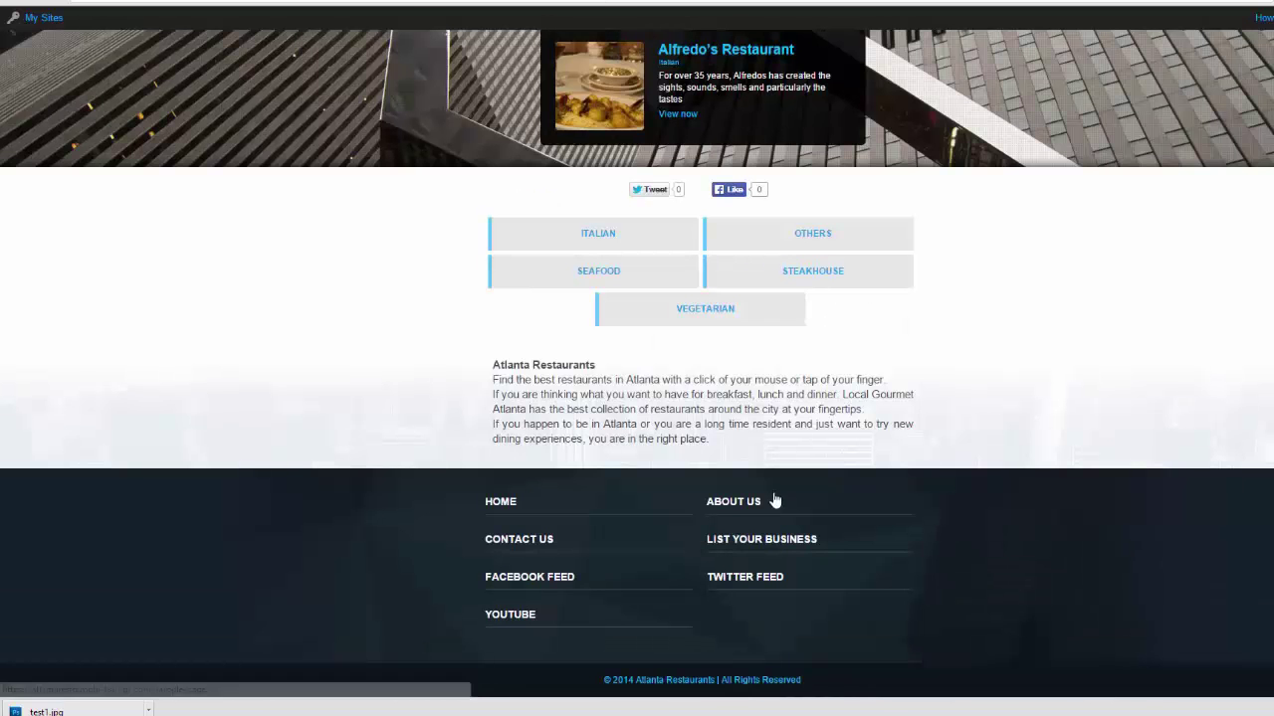
right_click(509, 582)
left_click(542, 593)
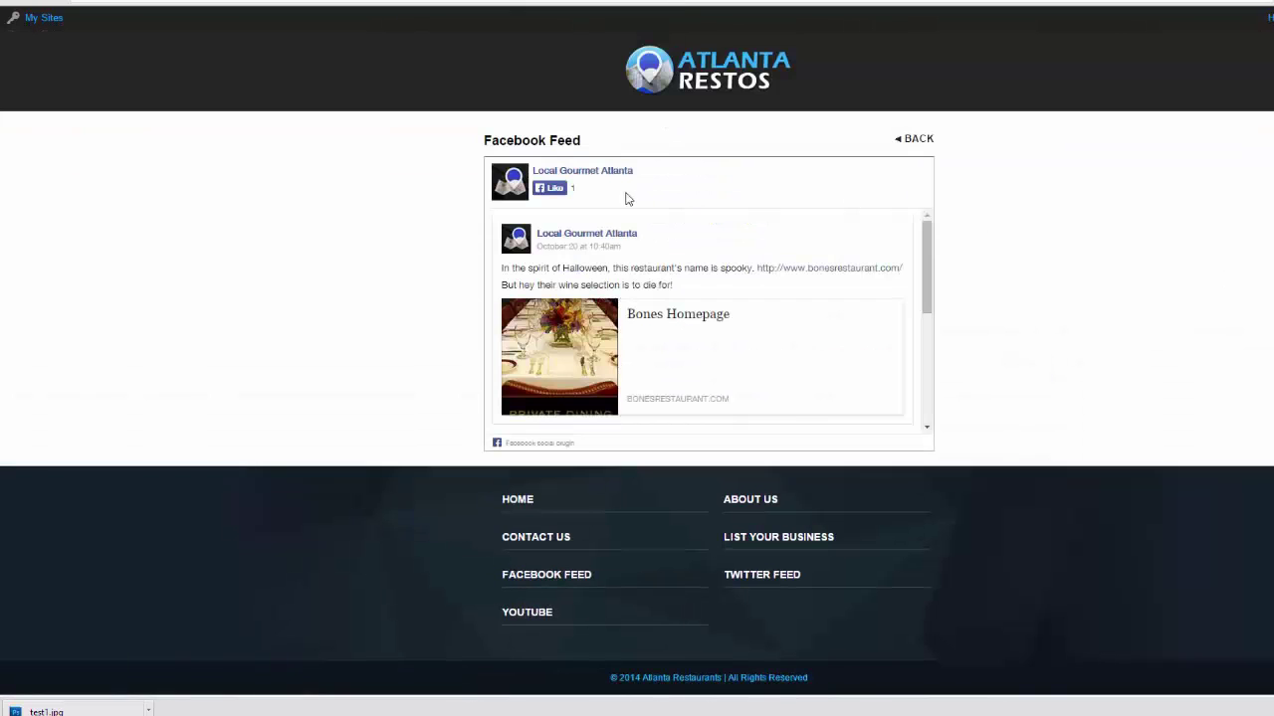
key("alt+Left")
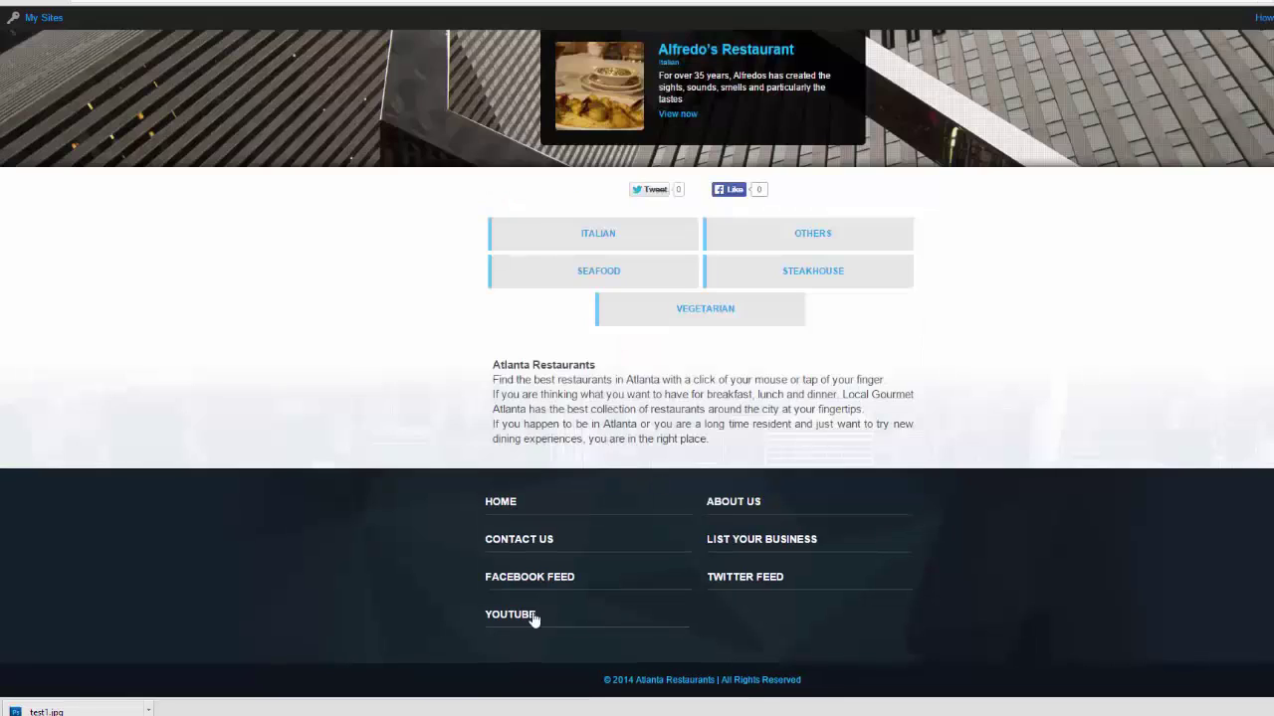
right_click(532, 617)
left_click(545, 625)
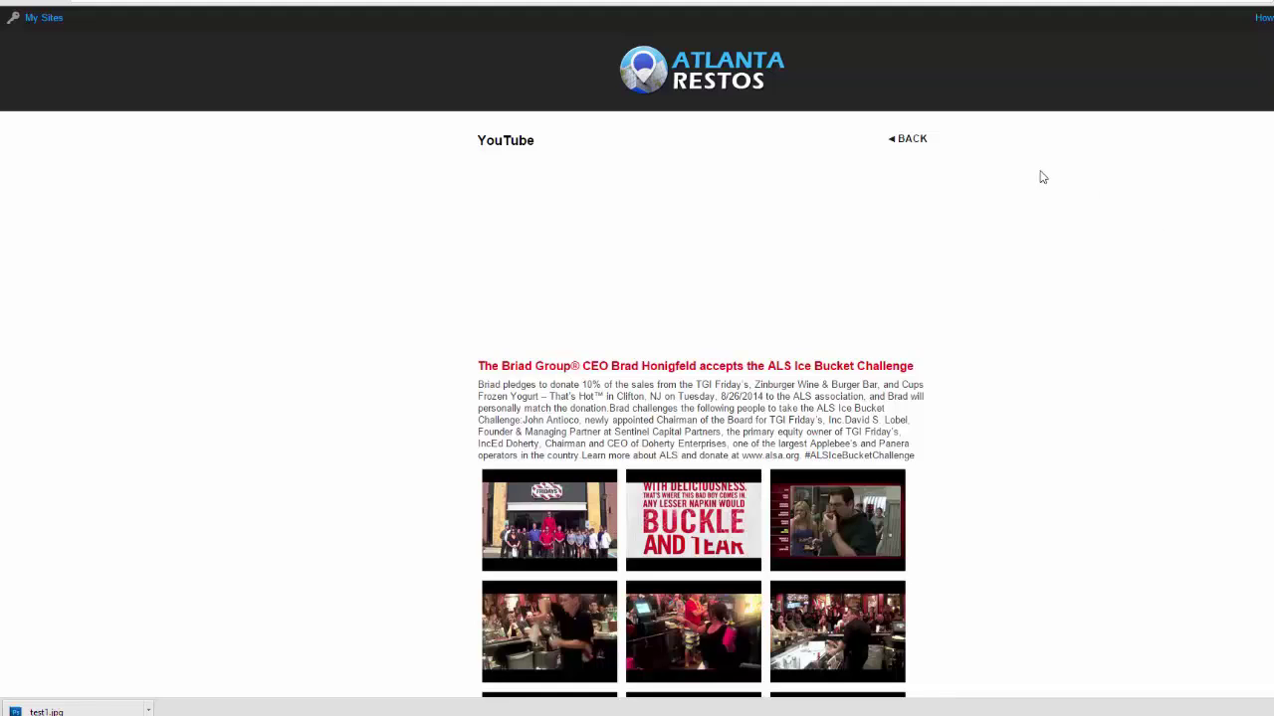
key("ctrl+Tab")
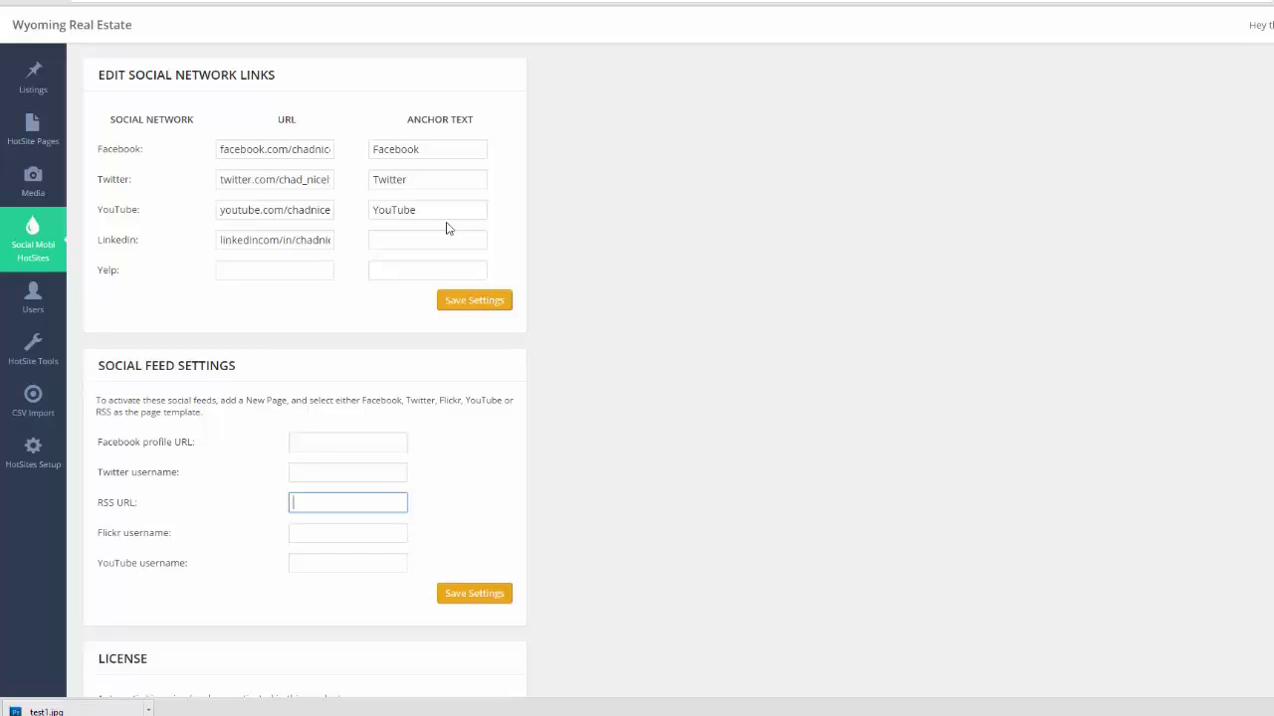
Download the example Restaurant.csv from CSV Import and open it in Excel
left_click(44, 397)
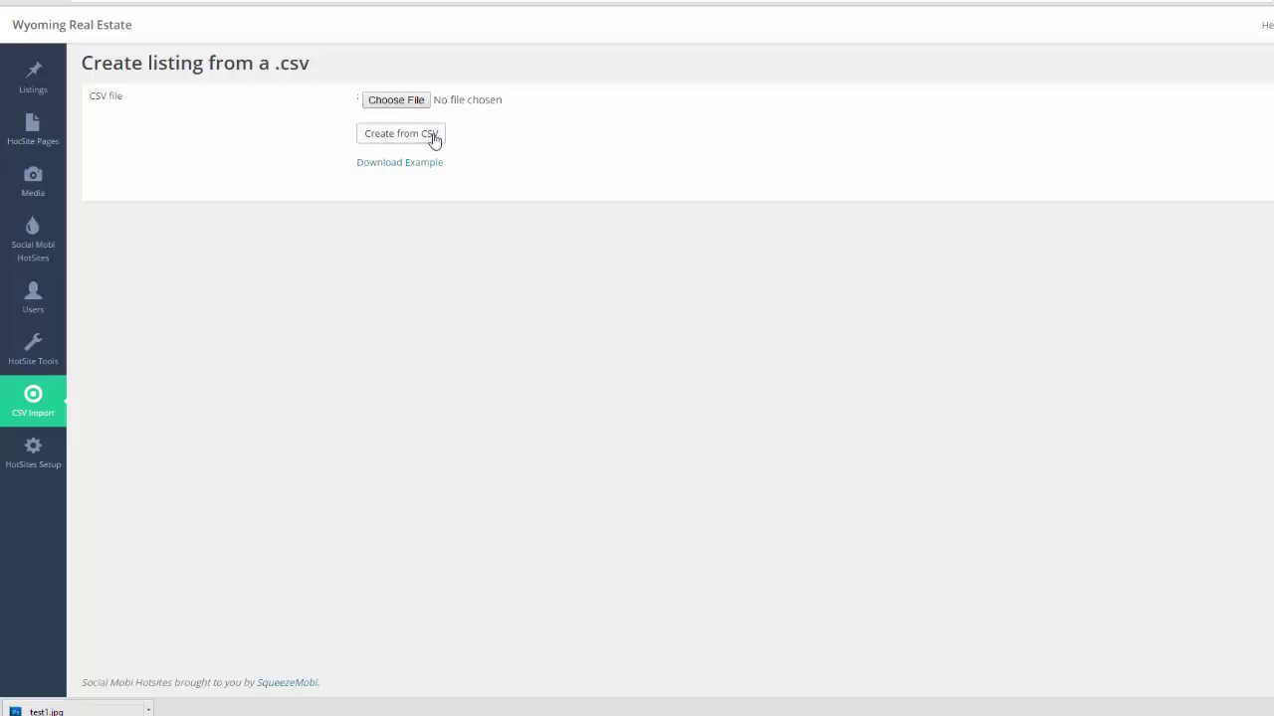
right_click(418, 167)
left_click(426, 171)
left_click(147, 709)
left_click(176, 630)
left_click(529, 480)
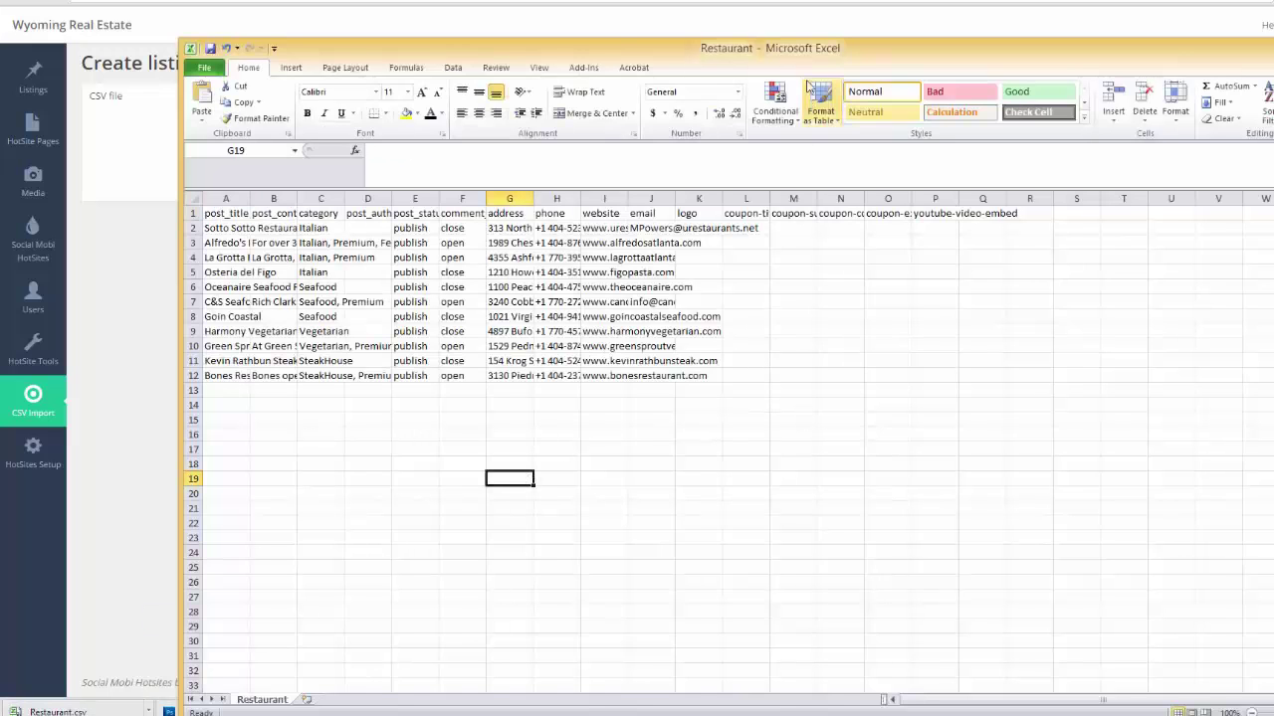
Move the Excel window to the top and widen columns A through D
left_click_drag(809, 50, 813, 8)
left_click(841, 483)
mouse_move(395, 156)
left_mouse_down()
mouse_move(412, 155)
mouse_move(374, 158)
left_mouse_up()
left_click_drag(299, 157, 360, 158)
left_click_drag(253, 157, 321, 158)
left_click(491, 464)
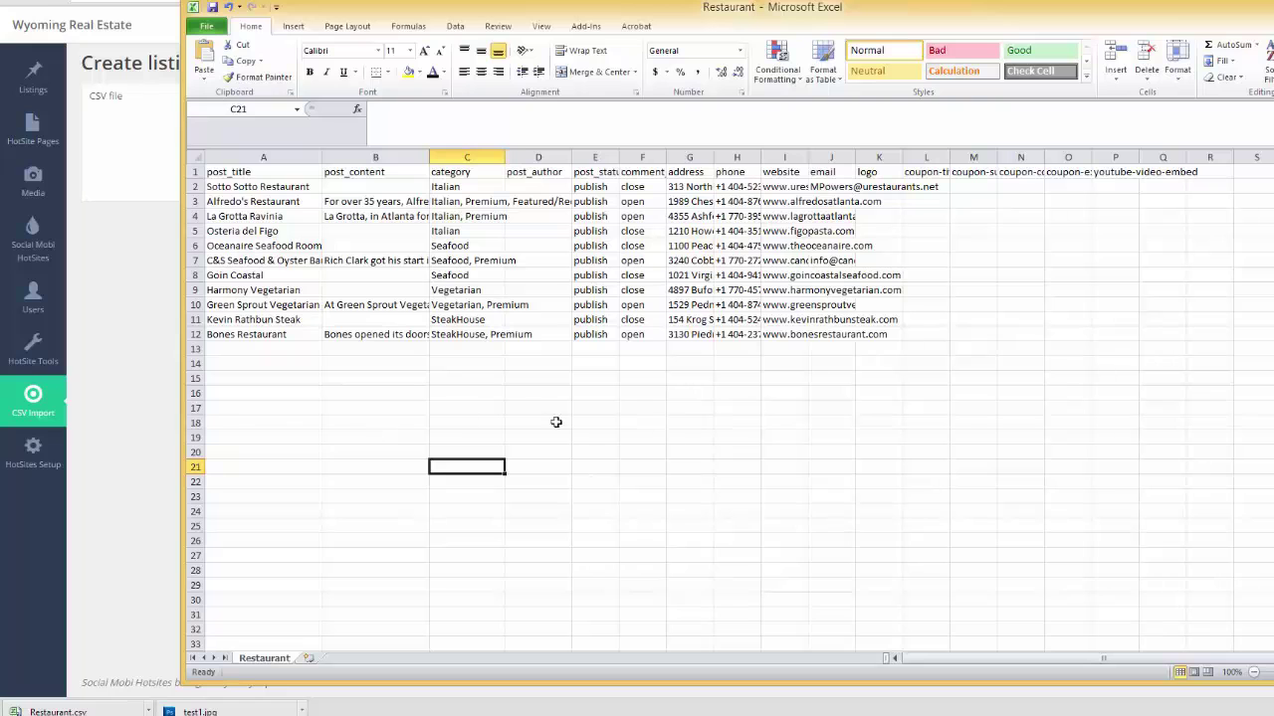
Select the sample data A2:F13, then lower the Excel window to reveal the import page
left_click_drag(256, 187, 824, 334)
left_click(784, 540)
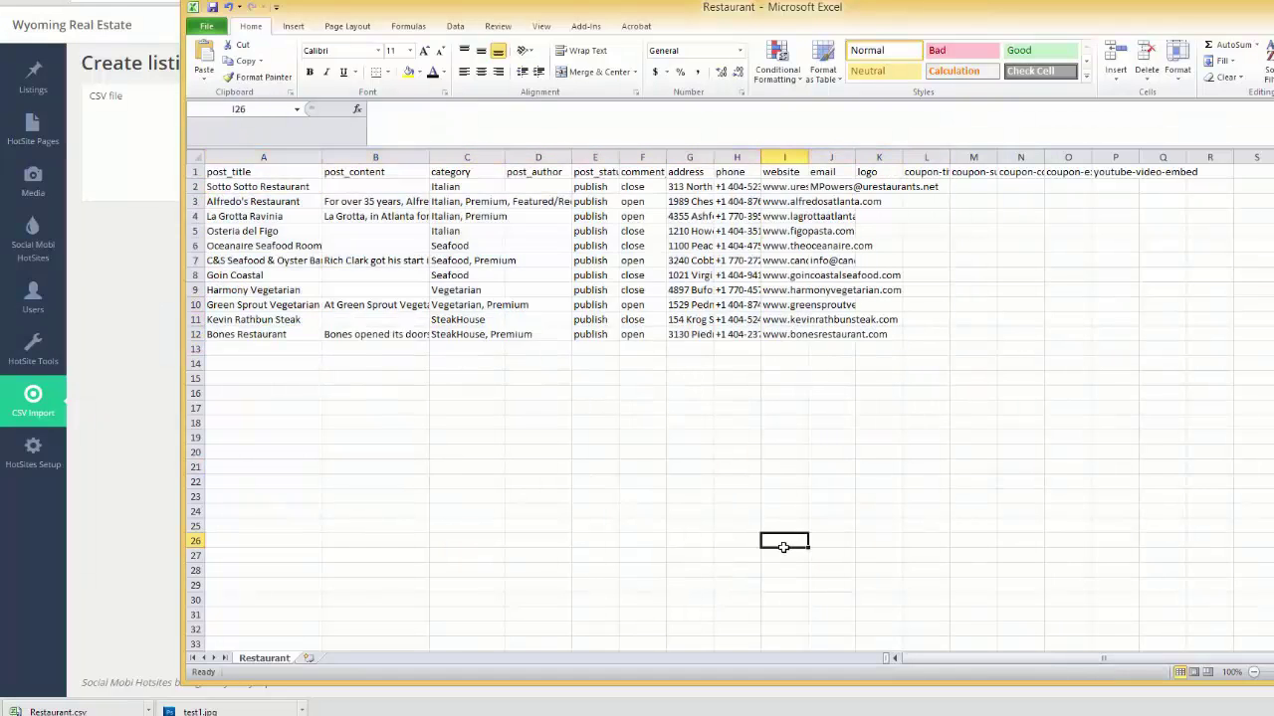
left_click_drag(398, 14, 321, 410)
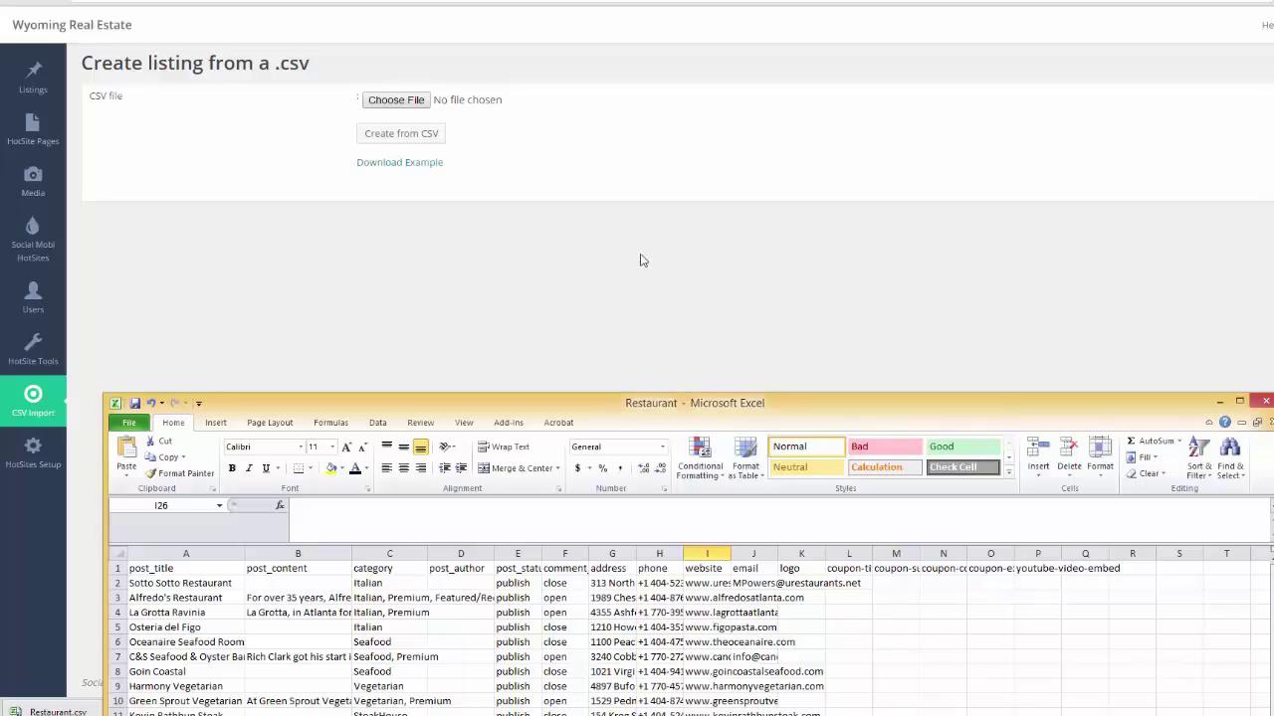
left_click_drag(752, 410, 763, 43)
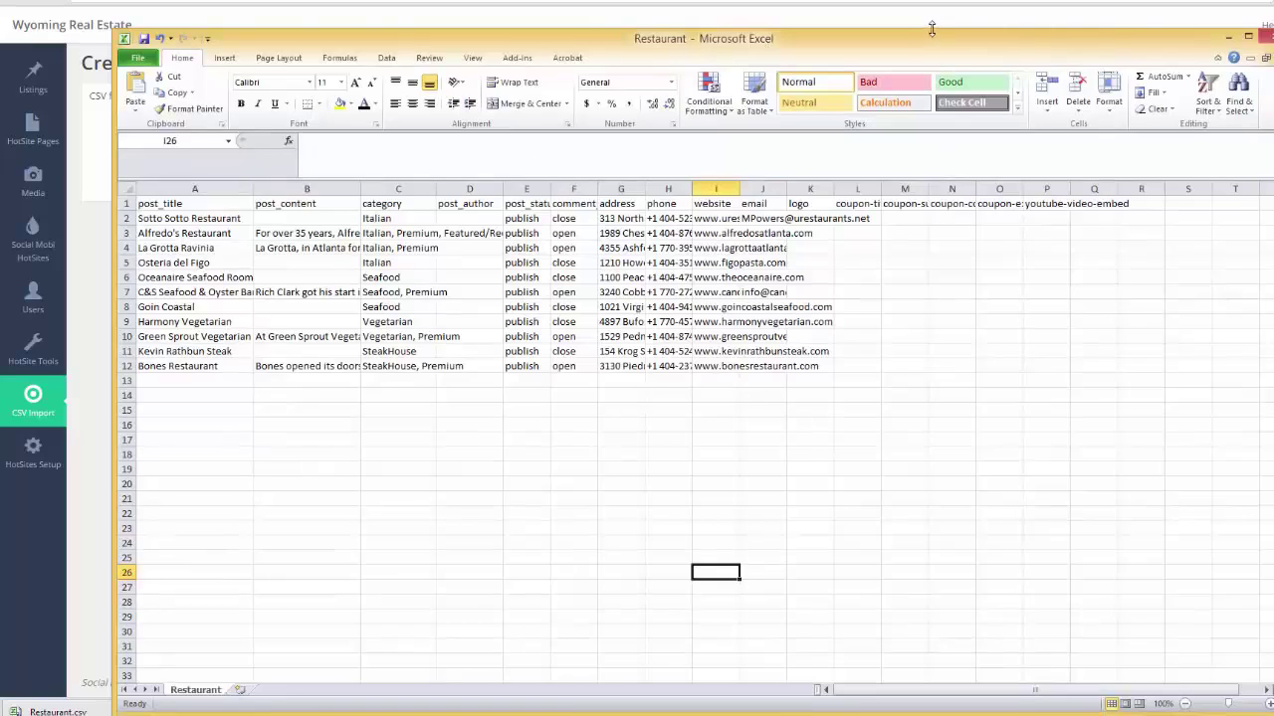
left_click_drag(927, 42, 902, 346)
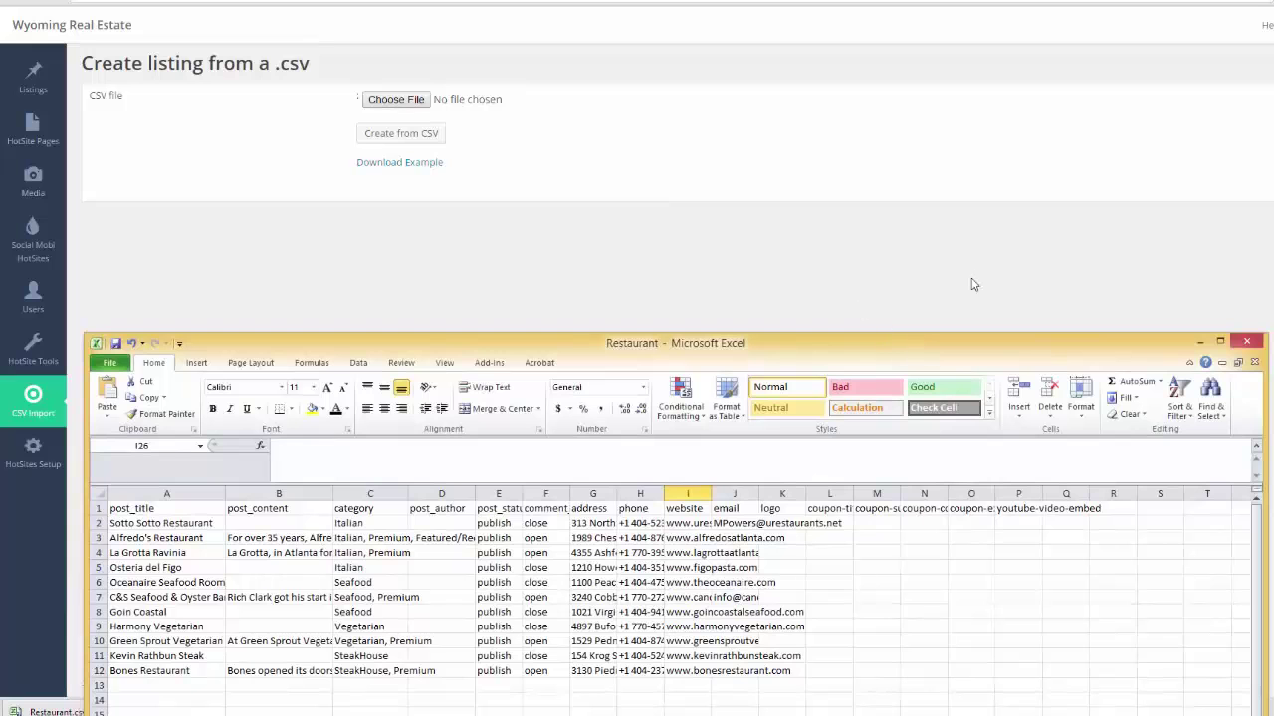
Switch to the real_estate_sheet workbook in Excel and move its window to the top of the screen
mouse_move(1136, 711)
left_click(1104, 684)
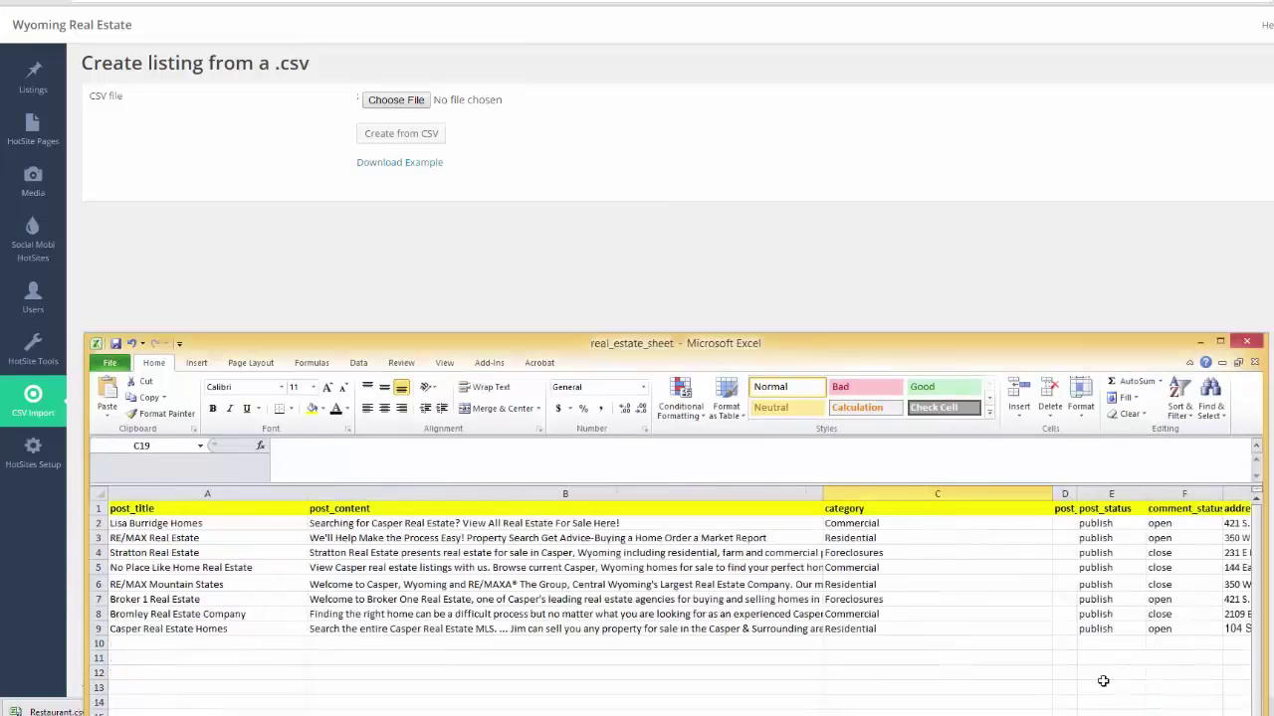
left_click_drag(862, 347, 863, 60)
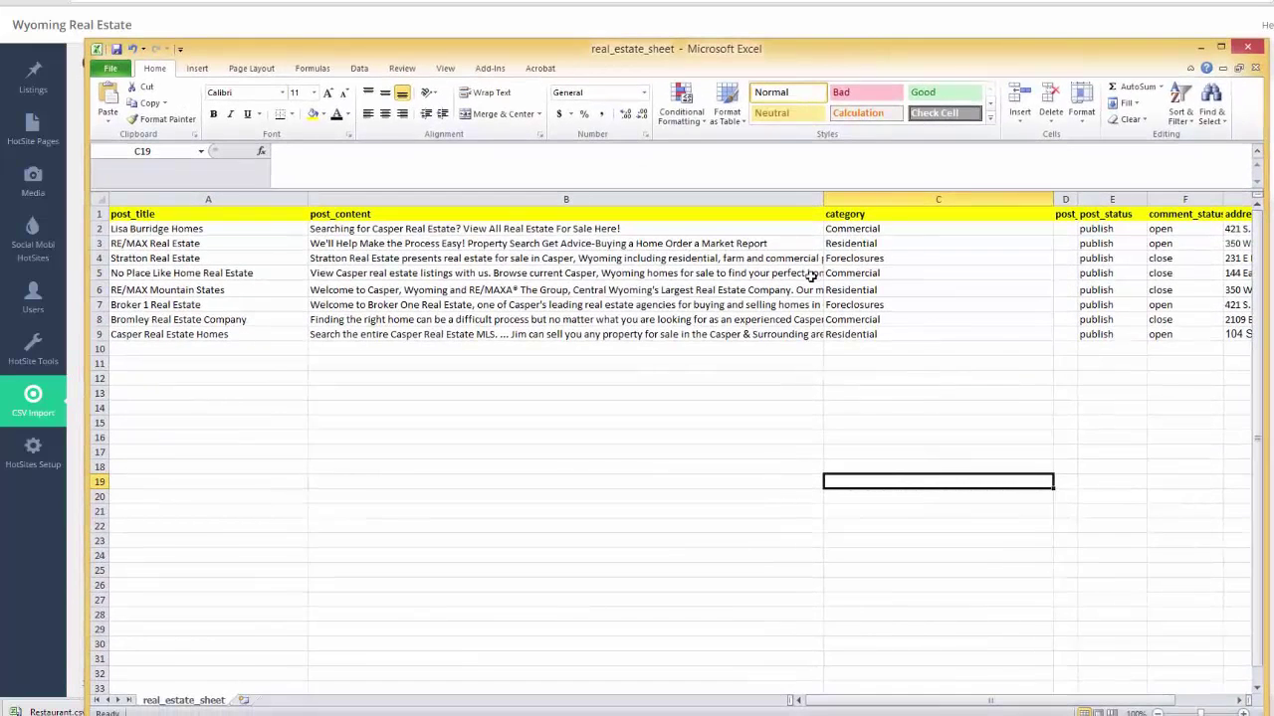
Highlight the listing titles, starting with Lisa Burridge Homes, then select their descriptions and category values
left_click(162, 231)
left_click(164, 243)
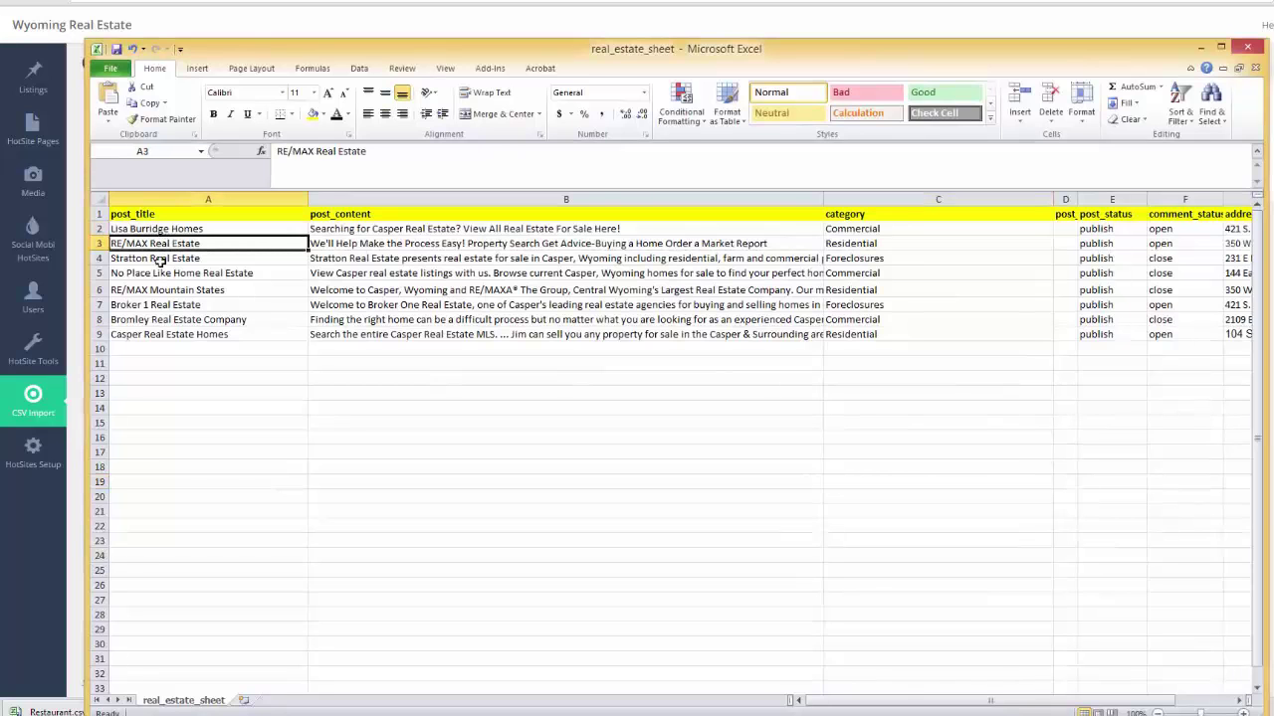
left_click(160, 262)
left_click_drag(367, 231, 416, 326)
left_click_drag(853, 229, 853, 342)
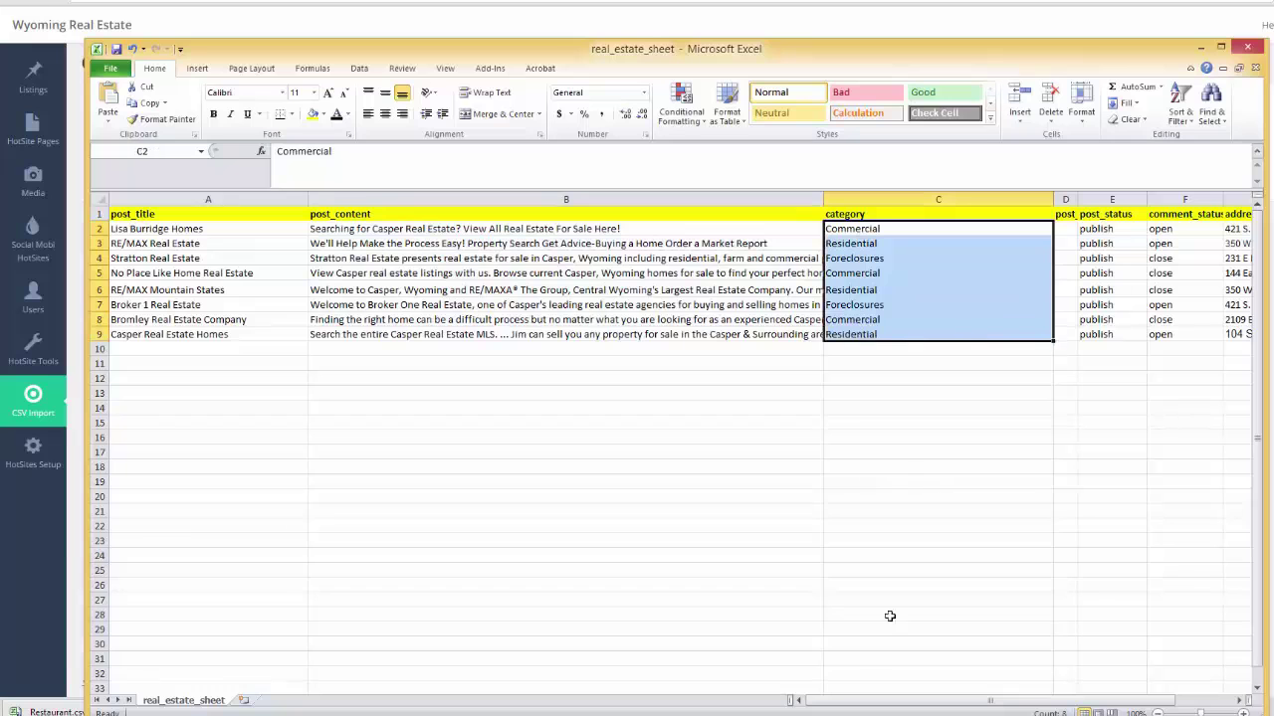
left_click_drag(895, 701, 957, 702)
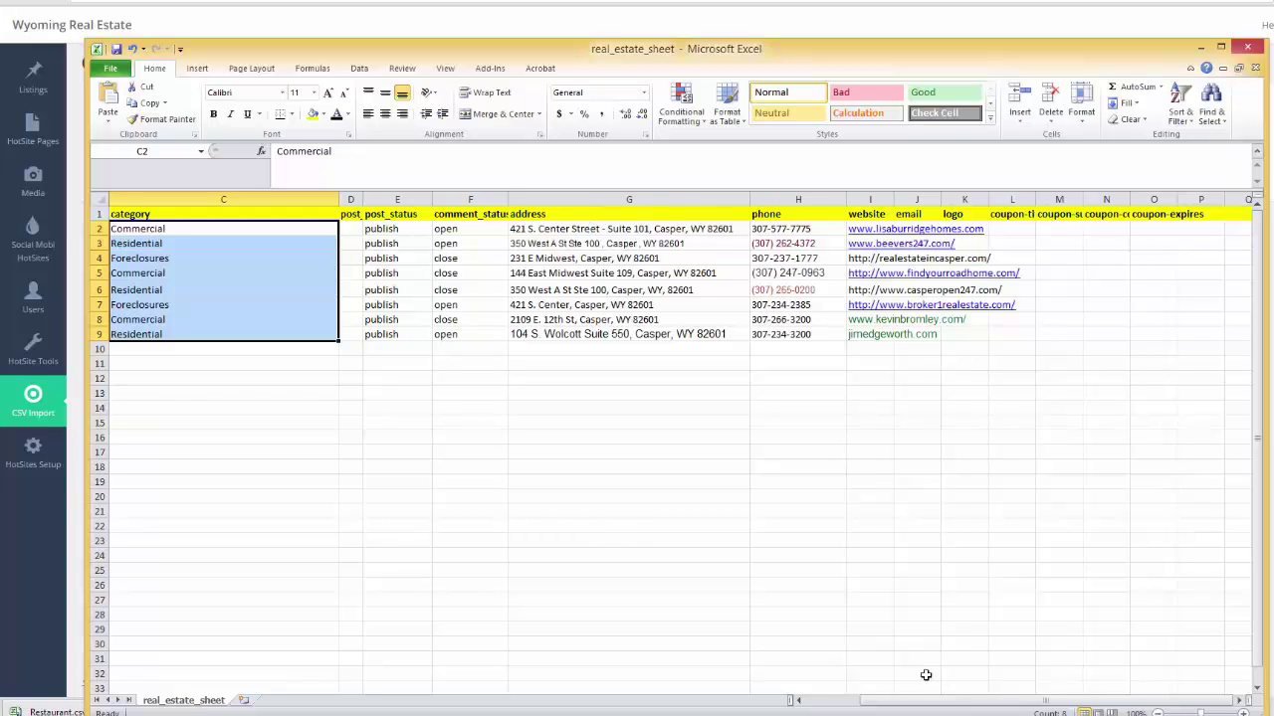
left_click_drag(923, 700, 841, 699)
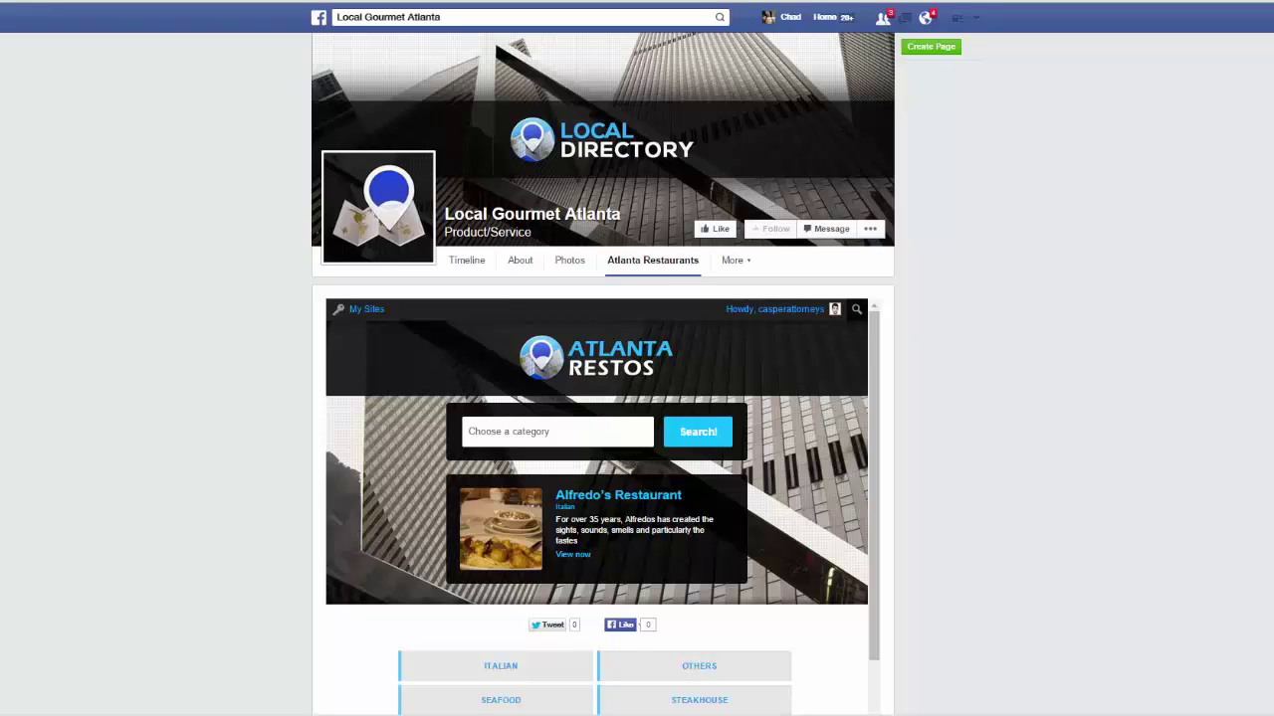
scroll(1238, 133, "down", 2)
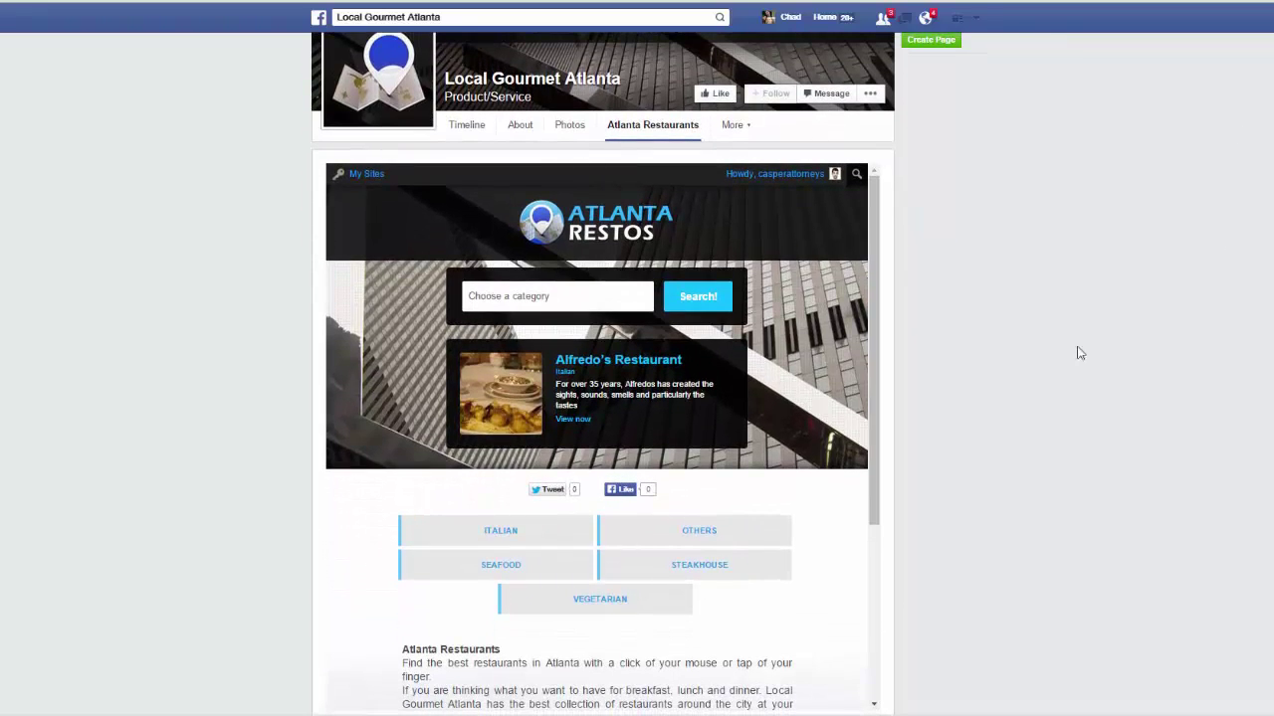
scroll(603, 374, "up", 2)
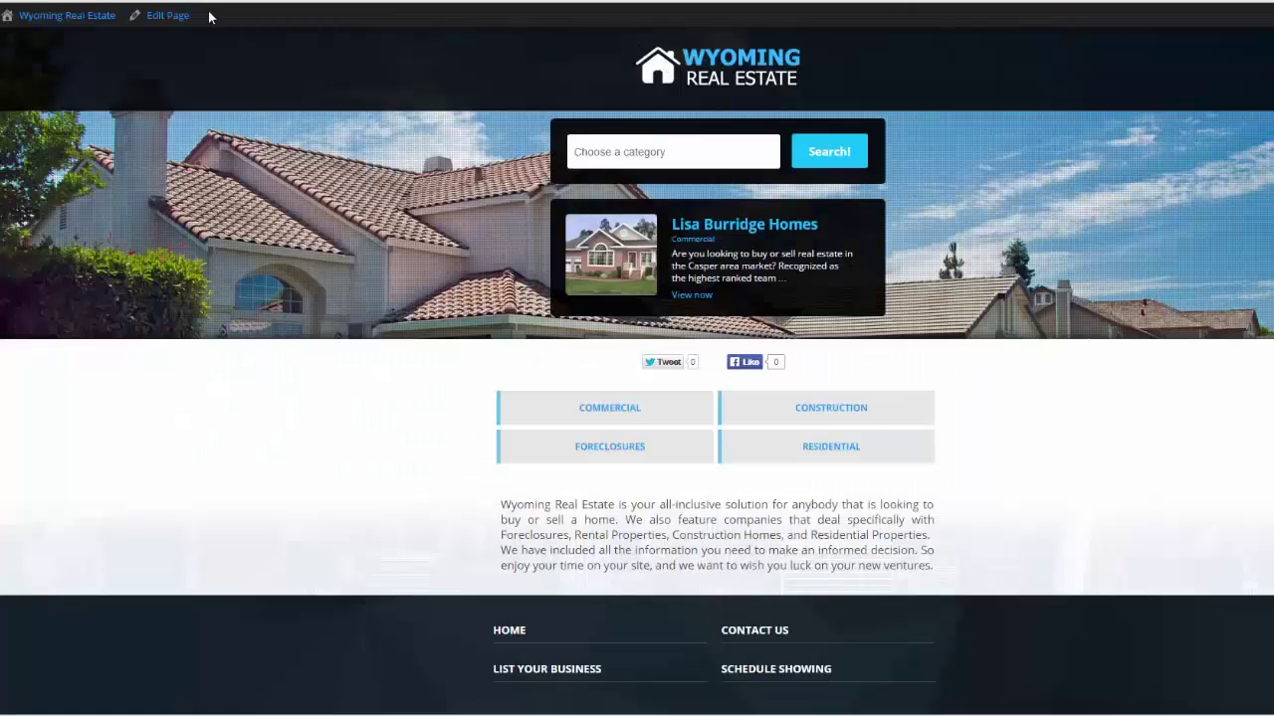
mouse_move(107, 8)
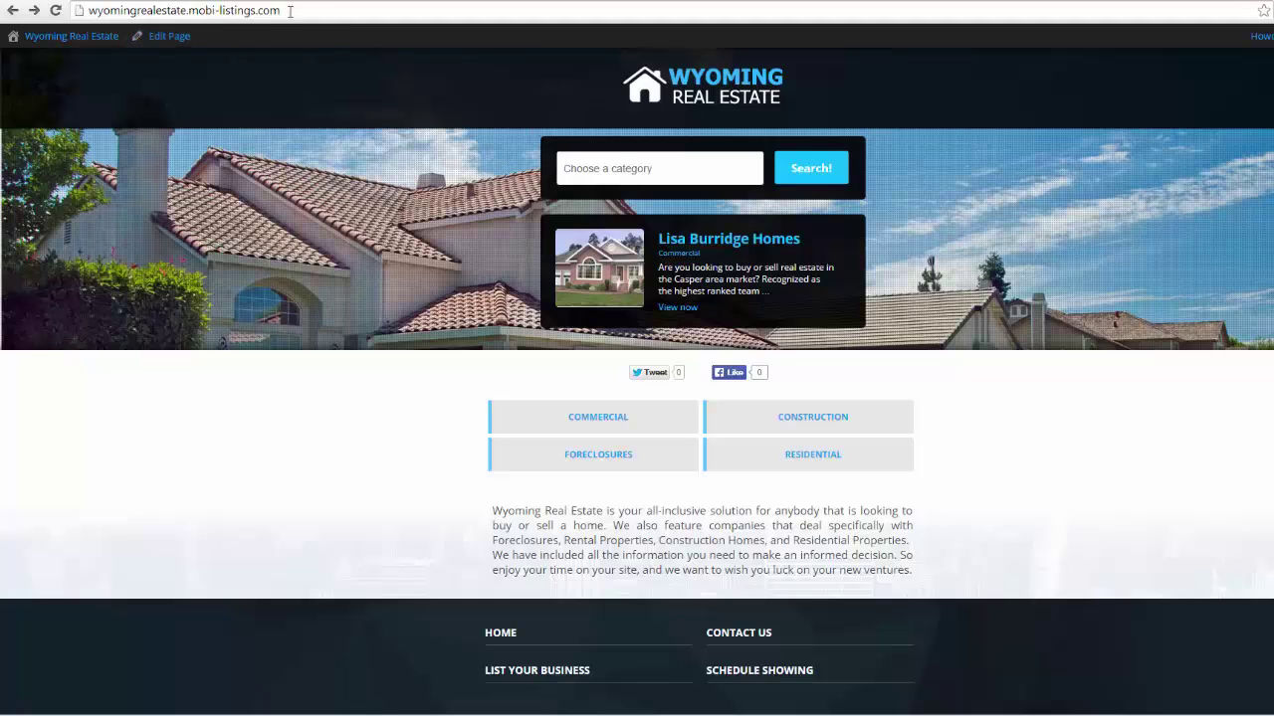
left_click_drag(293, 10, 110, 26)
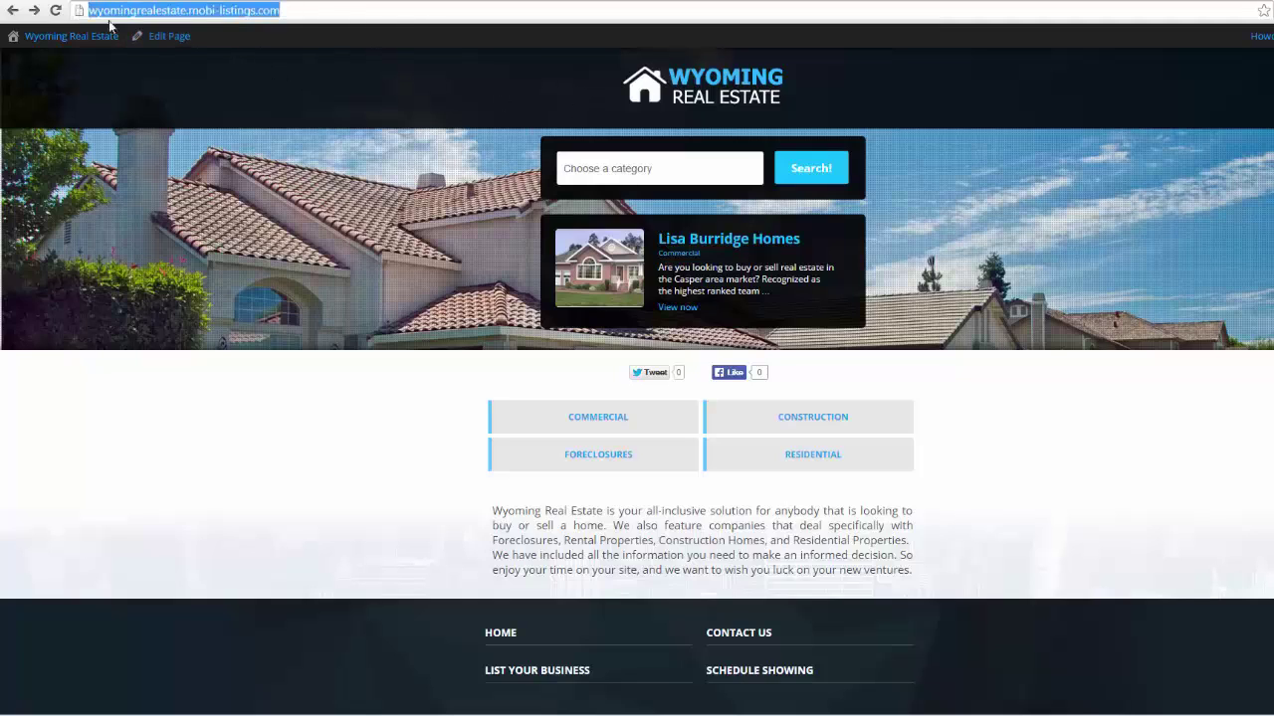
left_click(1213, 548)
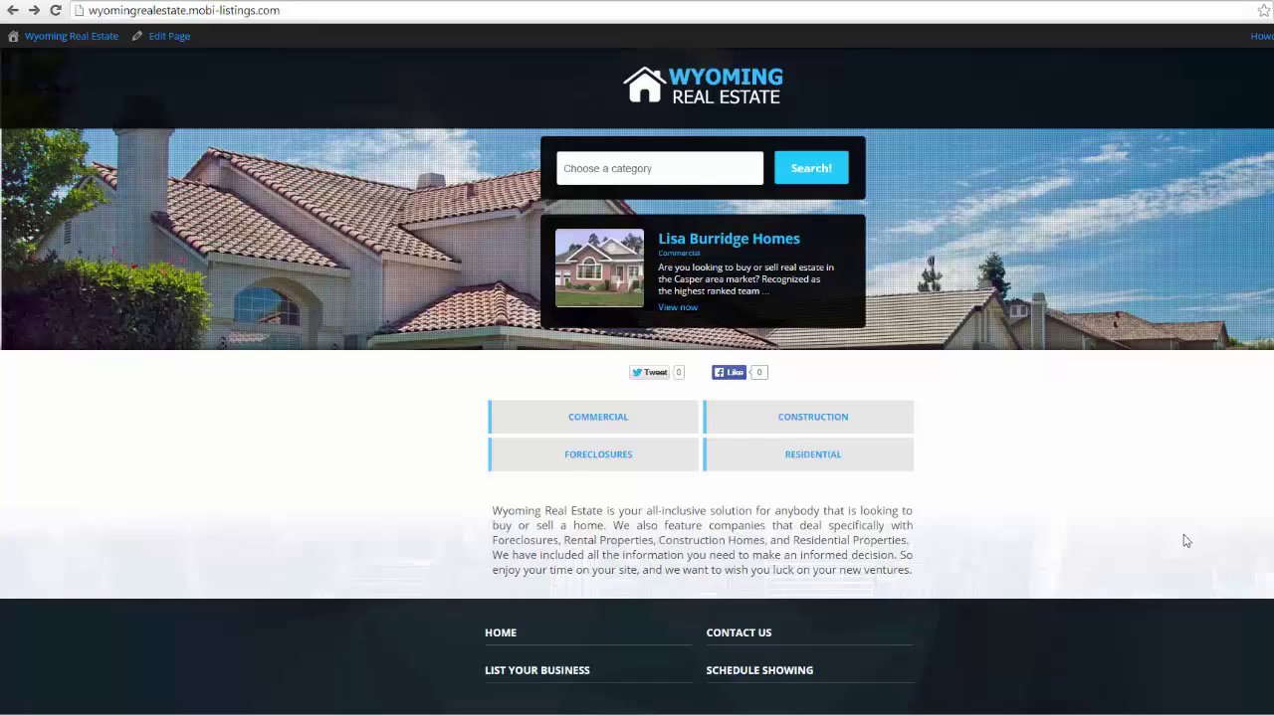
Load the site in Mobilizer as an iPhone 5 (Black) and place the phone at the page's right
left_click(885, 670)
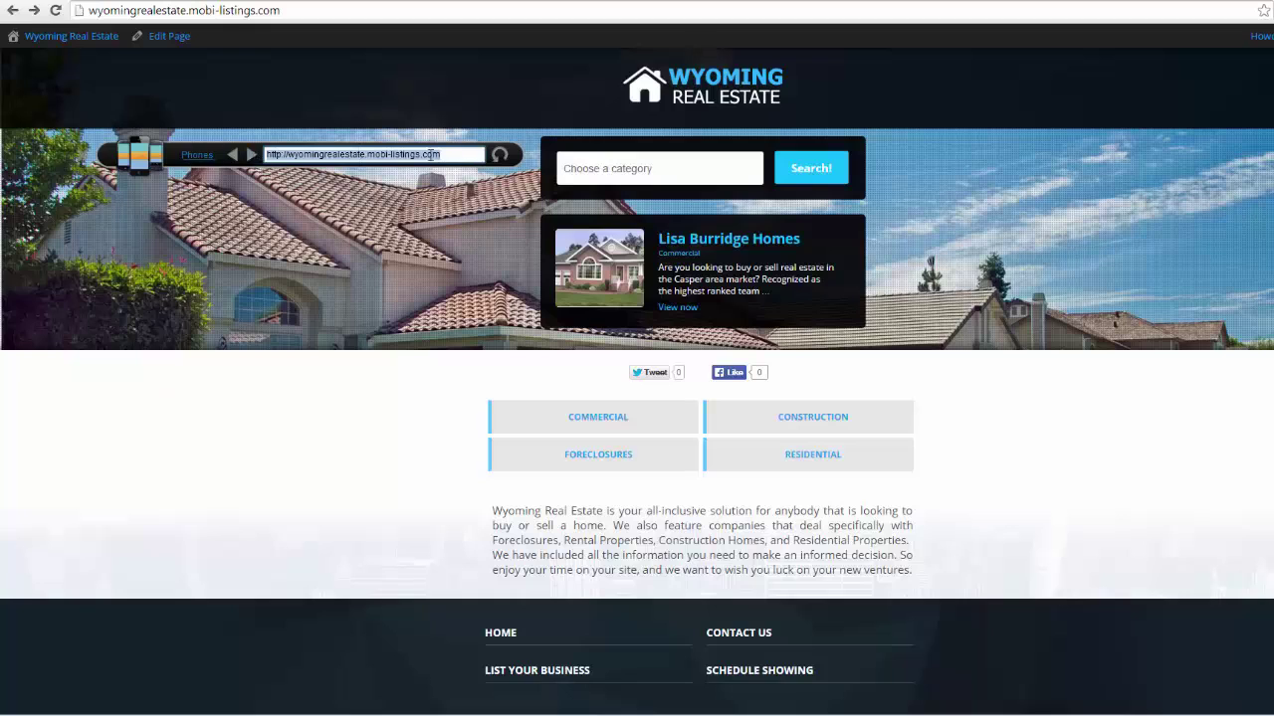
left_click(499, 155)
left_click(197, 157)
left_click(206, 274)
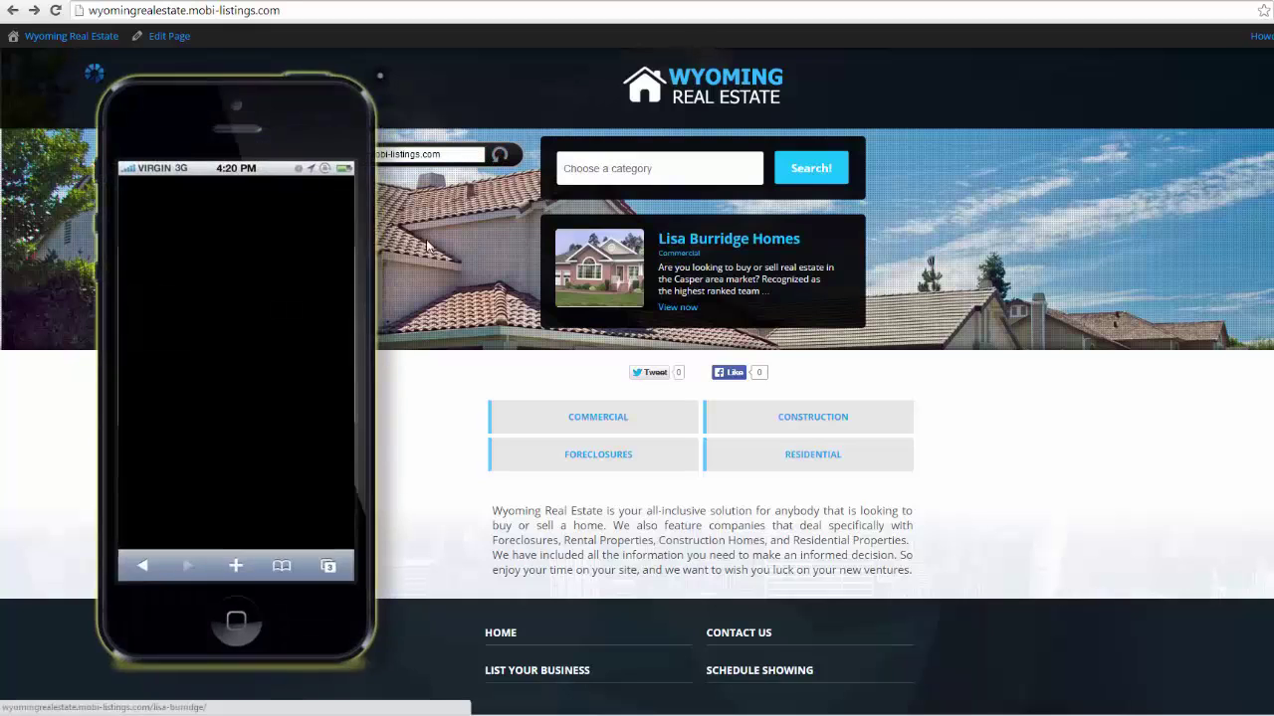
left_click_drag(264, 95, 1210, 64)
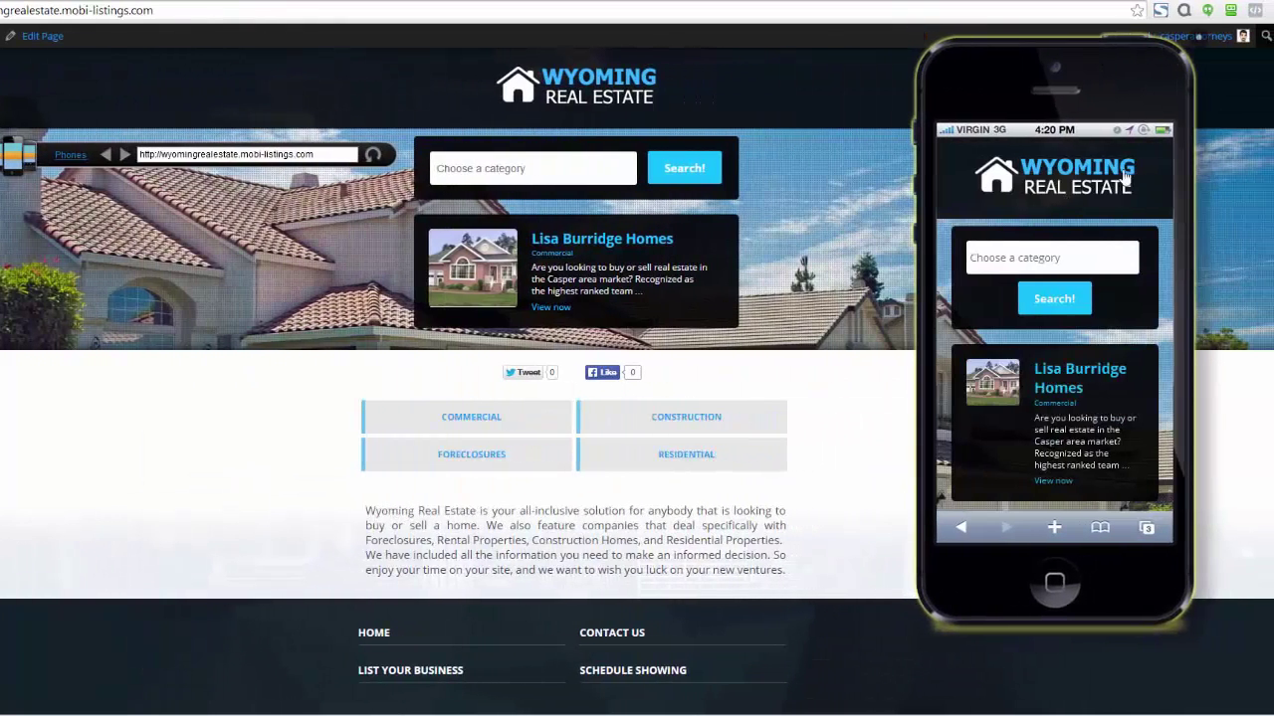